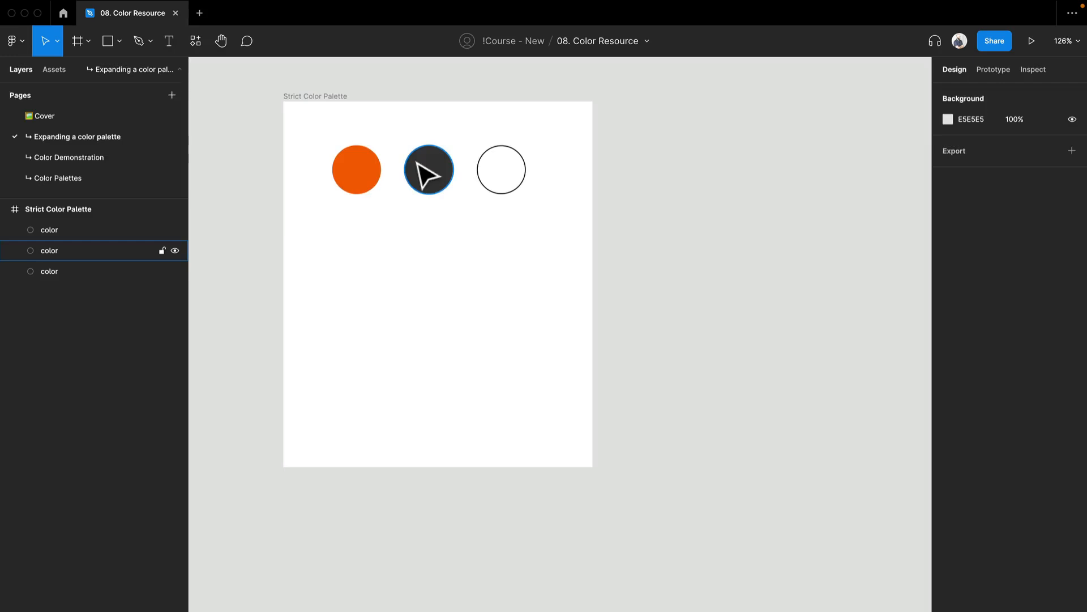
# Duplicate the dark grey circle into a vertical column of five evenly spaced circles.
pyautogui.click(435, 178)
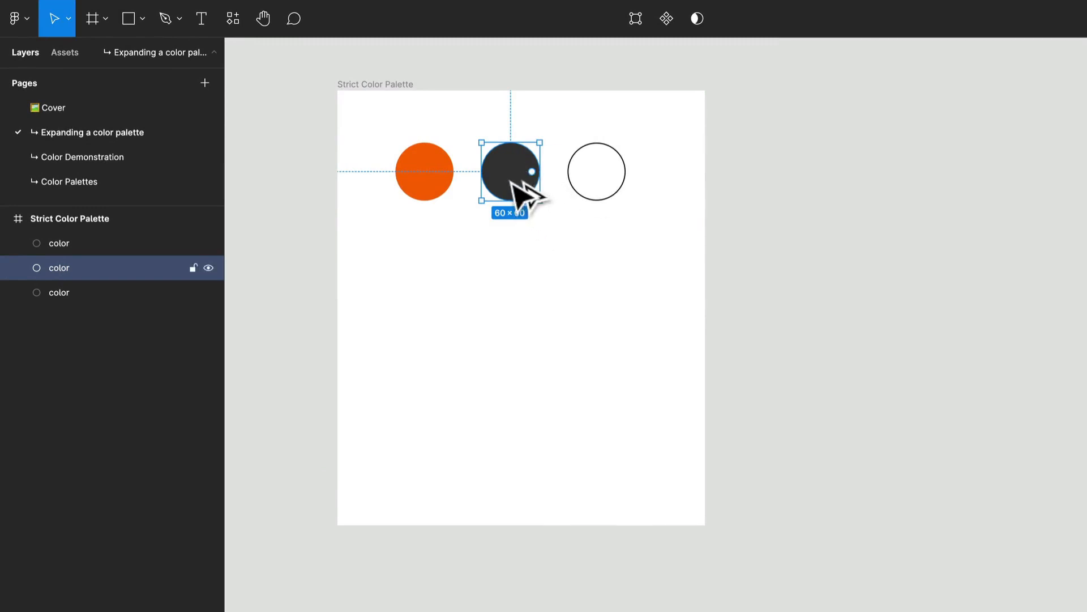
pyautogui.moveTo(529, 190); pyautogui.dragTo(555, 274)
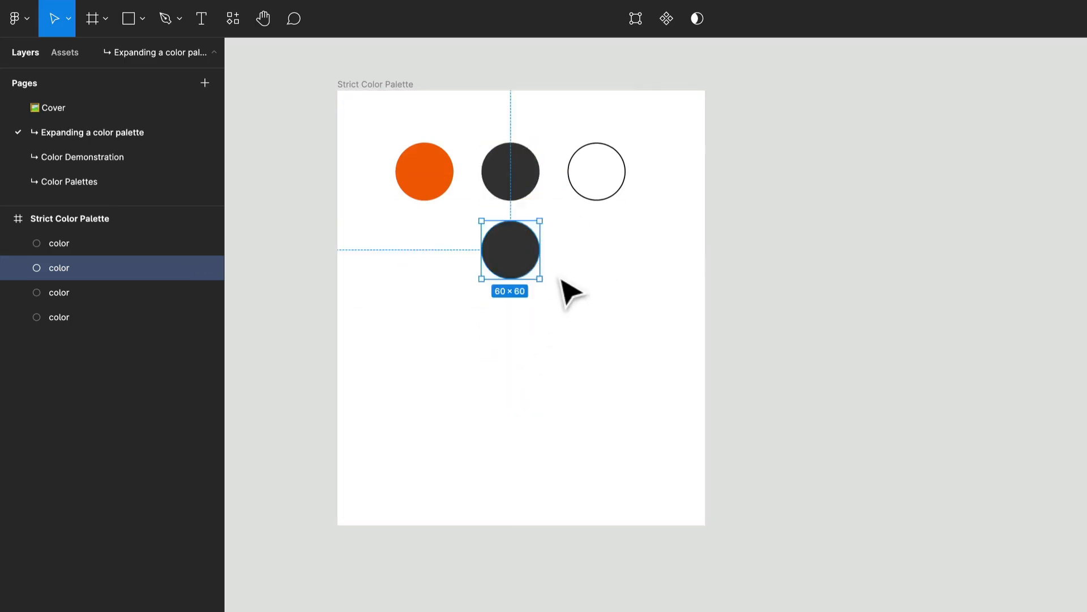
pyautogui.hotkey('ctrl', 'd')
pyautogui.hotkey('ctrl', 'd')
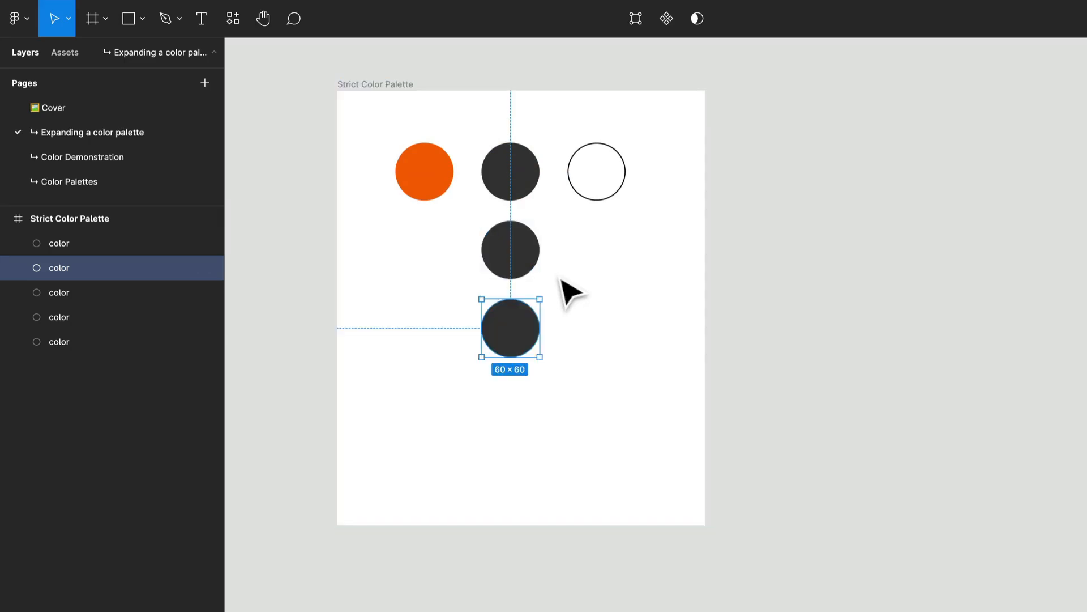
pyautogui.hotkey('ctrl', 'd')
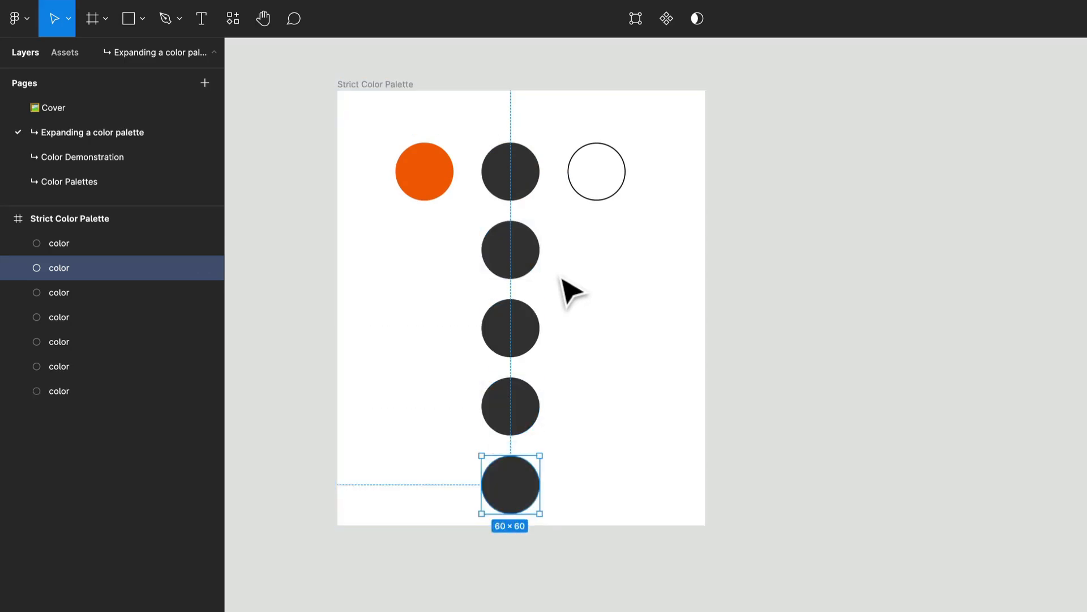
# Move the white outlined circle to the frame's right edge and duplicate the dark circle column into a second column.
pyautogui.click(561, 278)
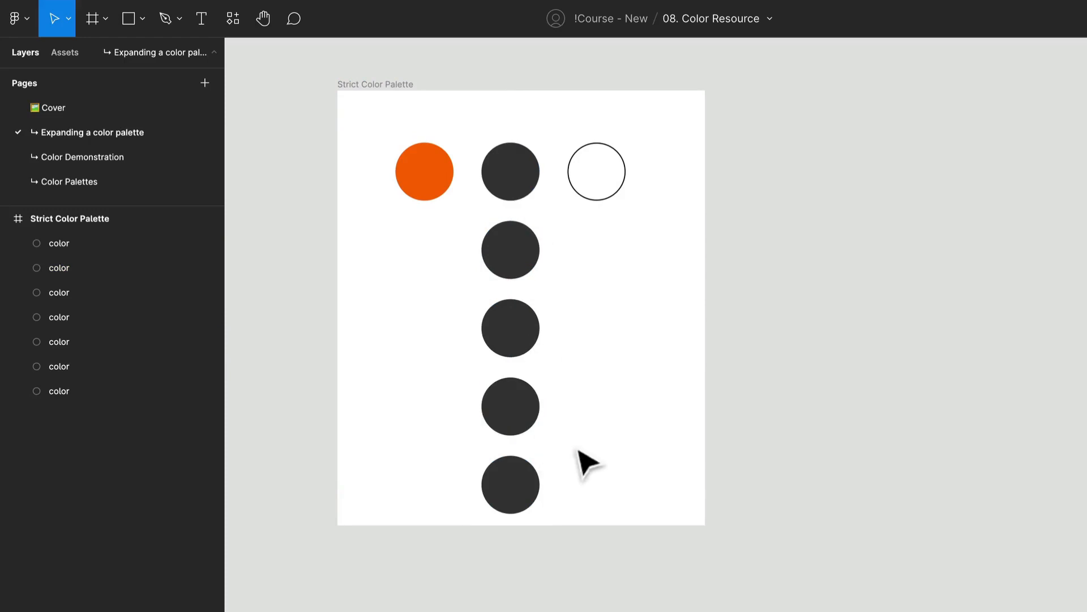
pyautogui.click(562, 484)
pyautogui.moveTo(571, 524); pyautogui.dragTo(553, 585)
pyautogui.scroll(5, 534, 286)
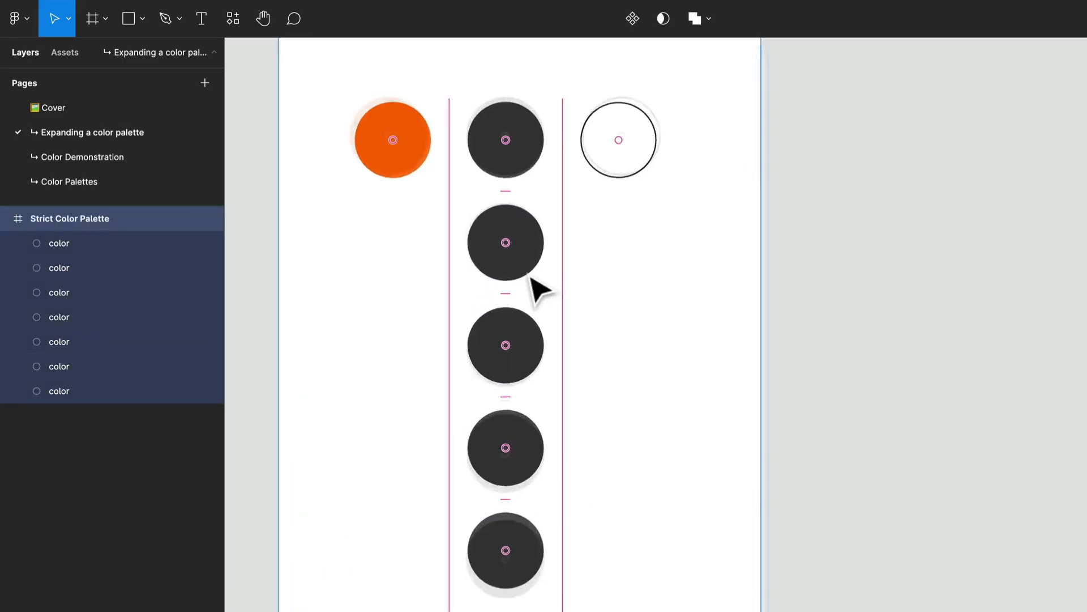
pyautogui.click(531, 255)
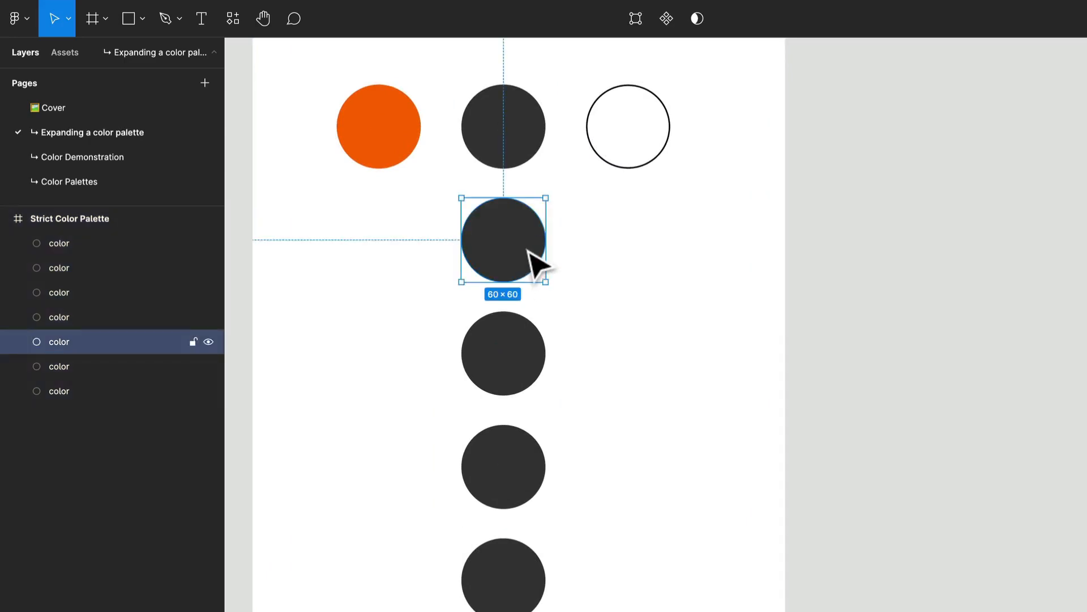
pyautogui.click(623, 150)
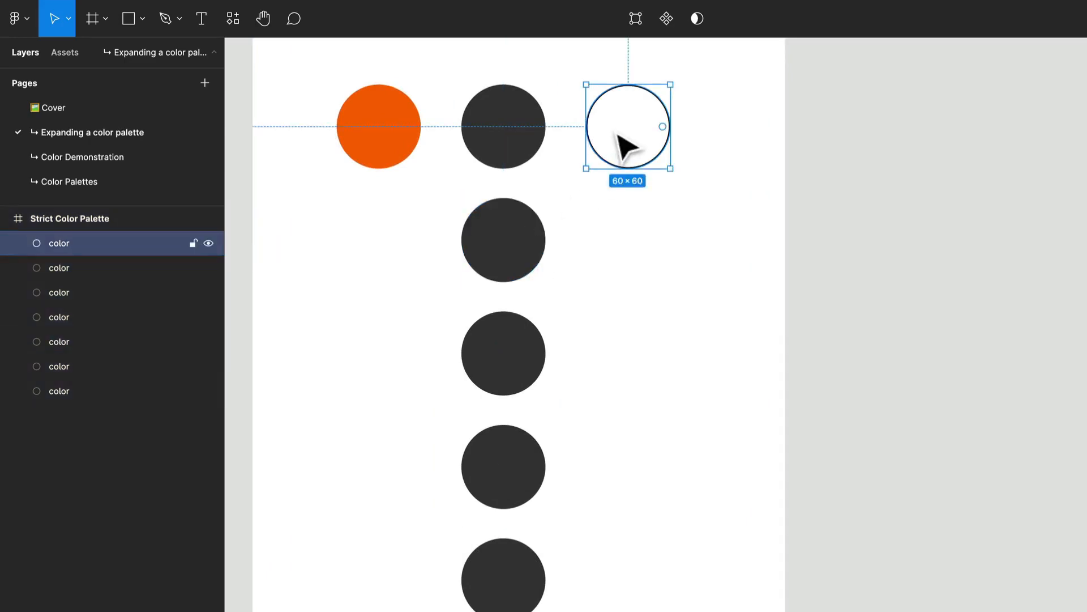
pyautogui.moveTo(619, 137); pyautogui.dragTo(733, 135)
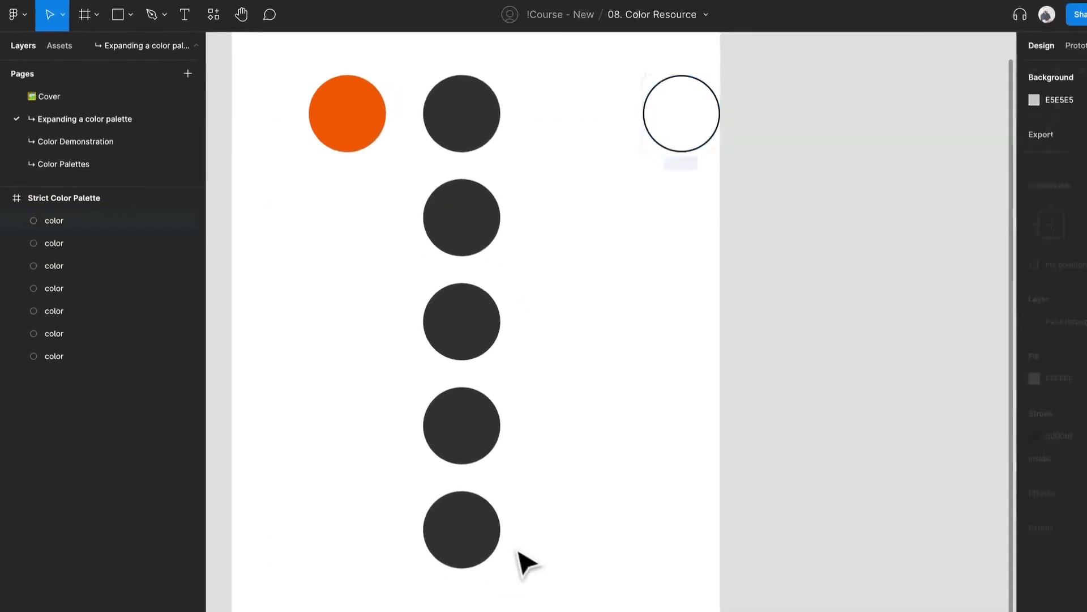
pyautogui.moveTo(525, 564); pyautogui.dragTo(572, 158)
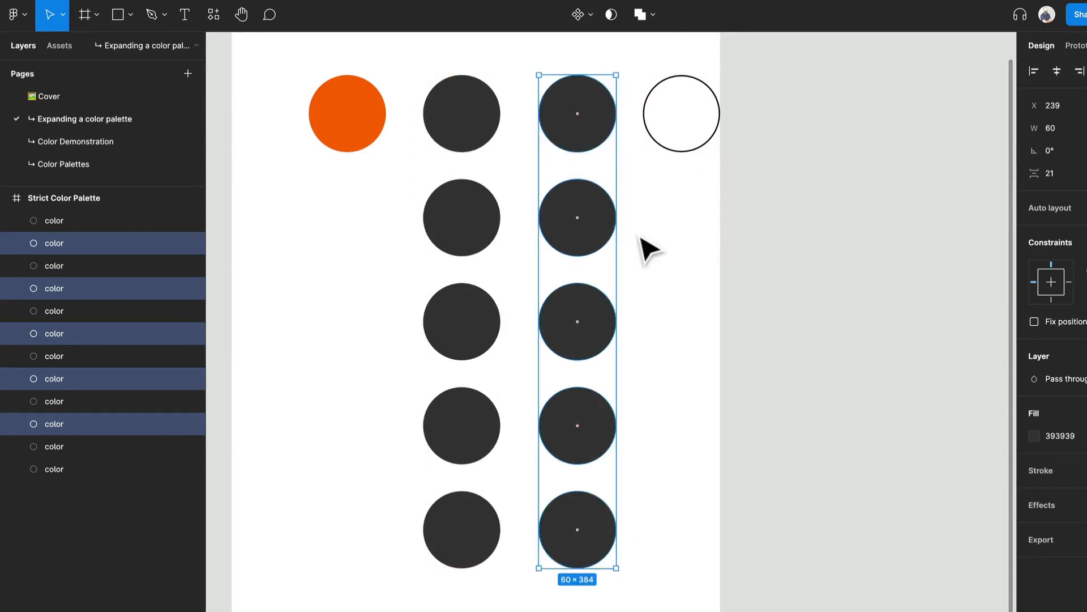
# Widen the Strict Color Palette frame to 459 wide.
pyautogui.click(664, 223)
pyautogui.rightClick(662, 219)
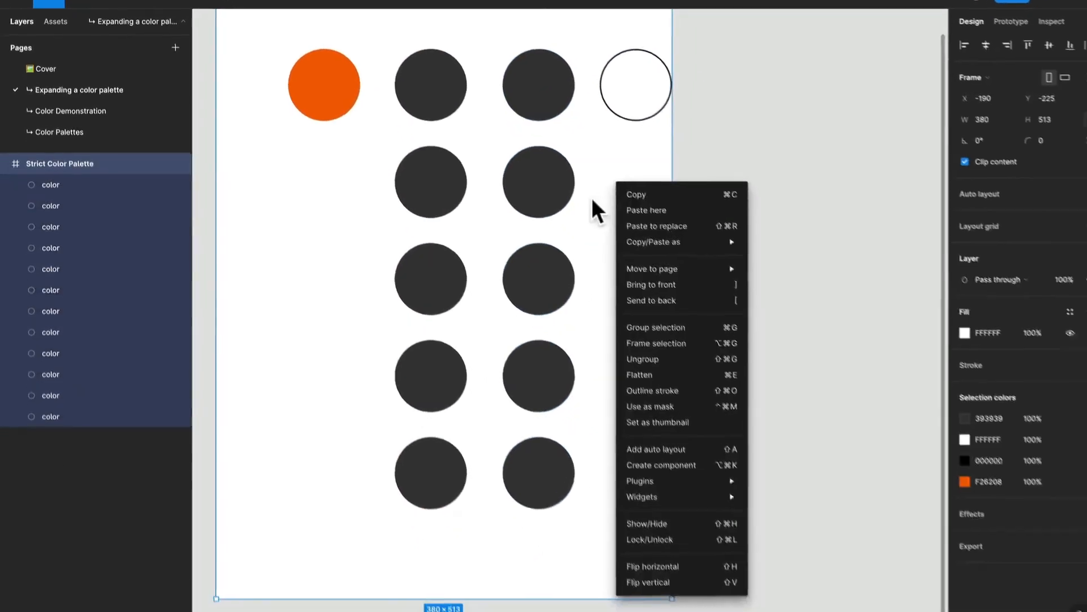
pyautogui.click(592, 200)
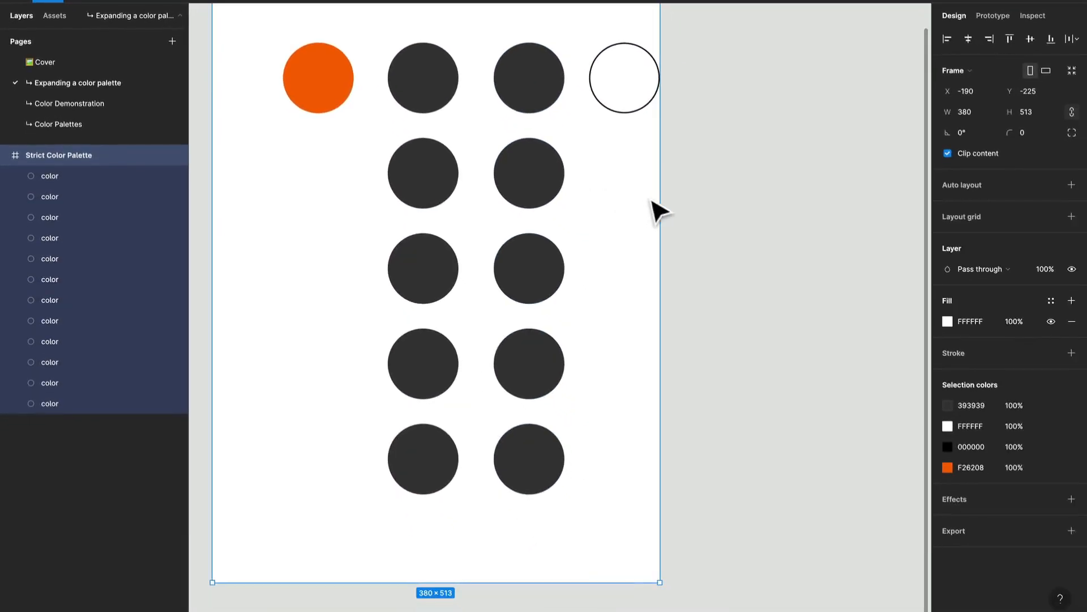
pyautogui.moveTo(667, 199); pyautogui.dragTo(752, 206)
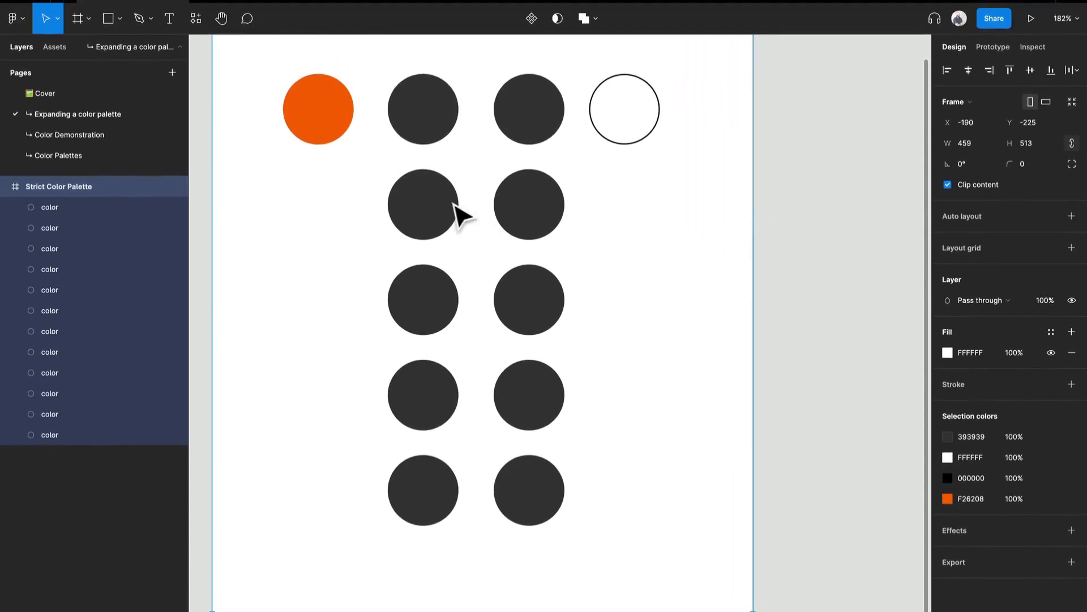
# Set the fill opacity of the second circle in the first column to 85%.
pyautogui.click(443, 205)
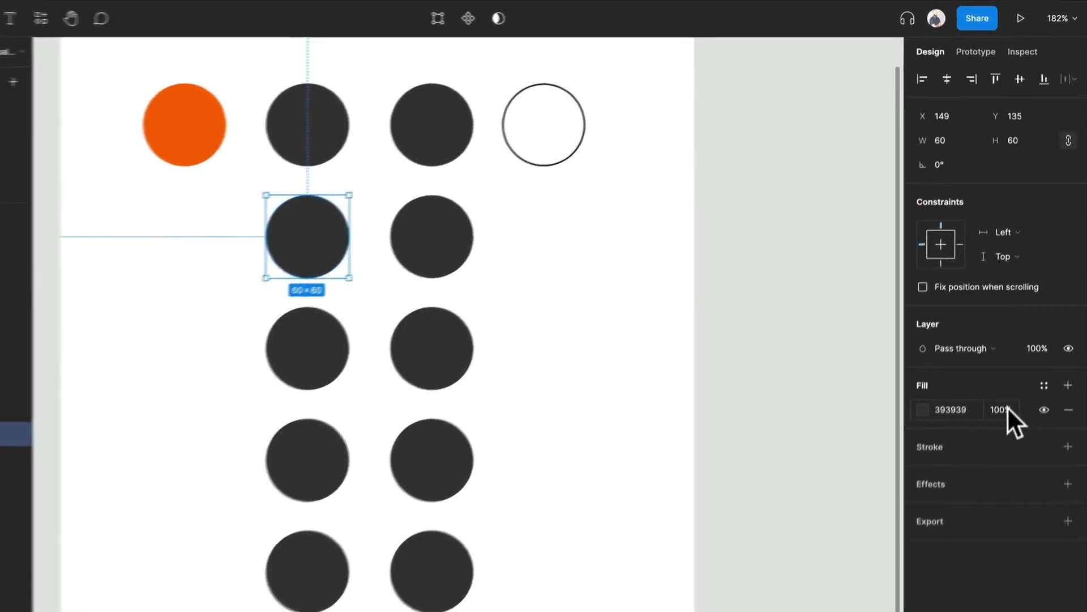
pyautogui.click(1020, 352)
pyautogui.write('90')
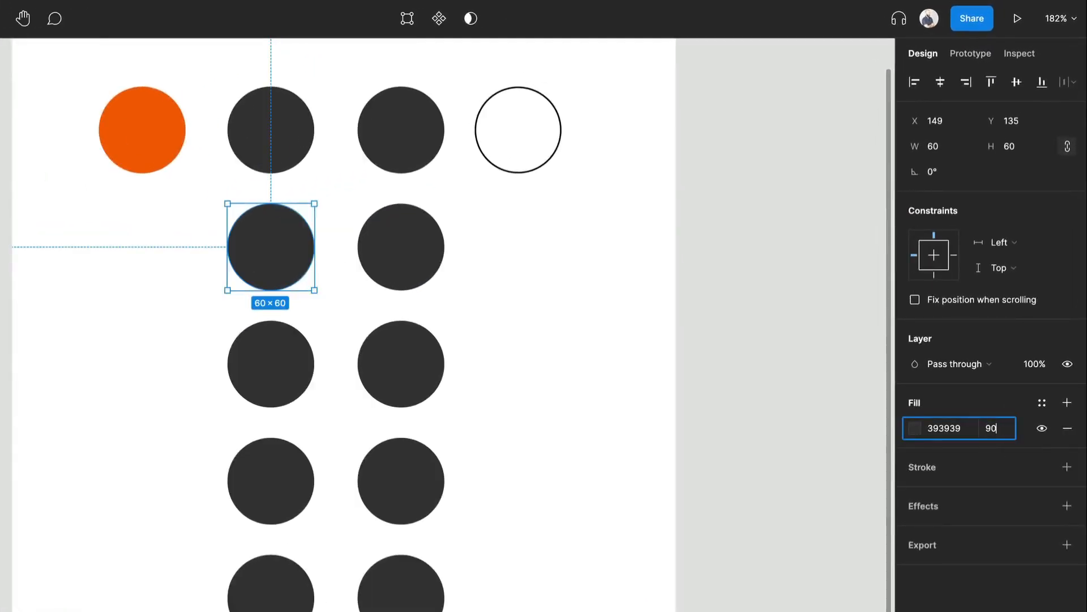
pyautogui.press('Return')
pyautogui.click(1003, 429)
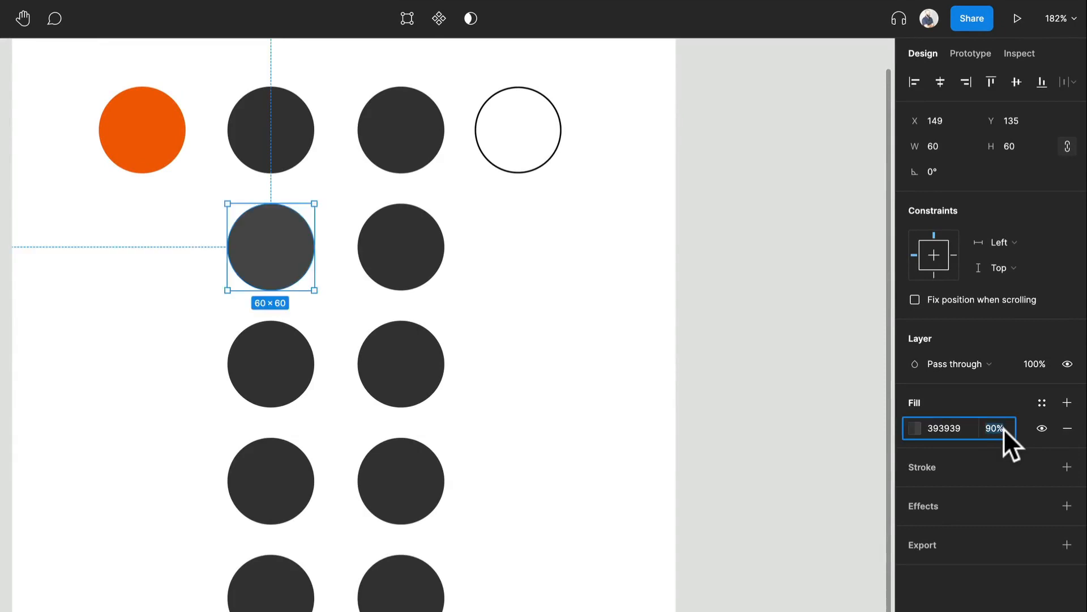
pyautogui.write('85')
pyautogui.press('Return')
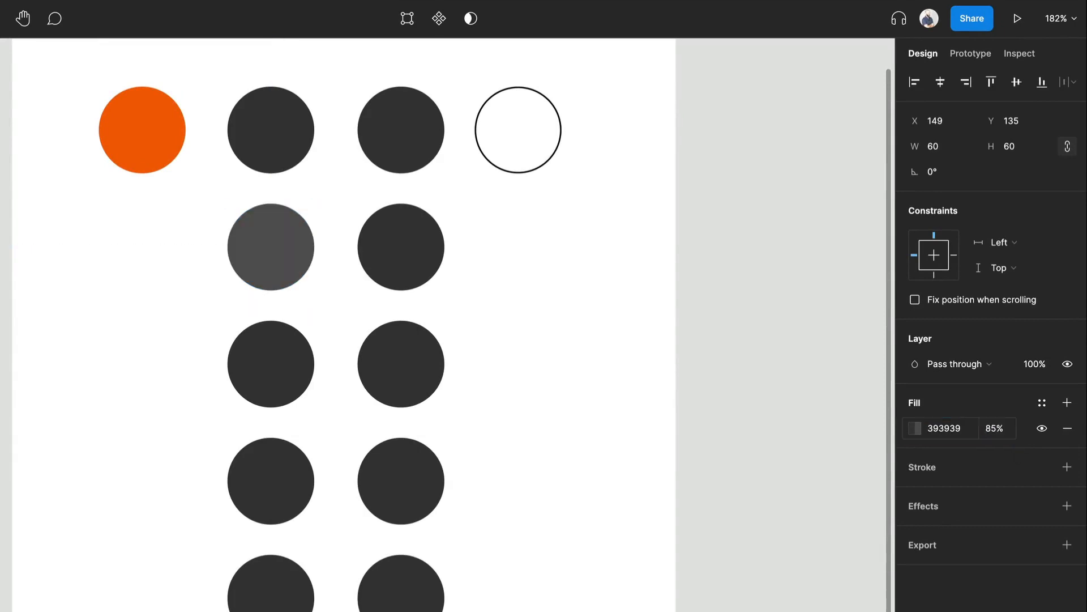
# Set the fill opacity of the third circle in the first column to 65%.
pyautogui.click(253, 341)
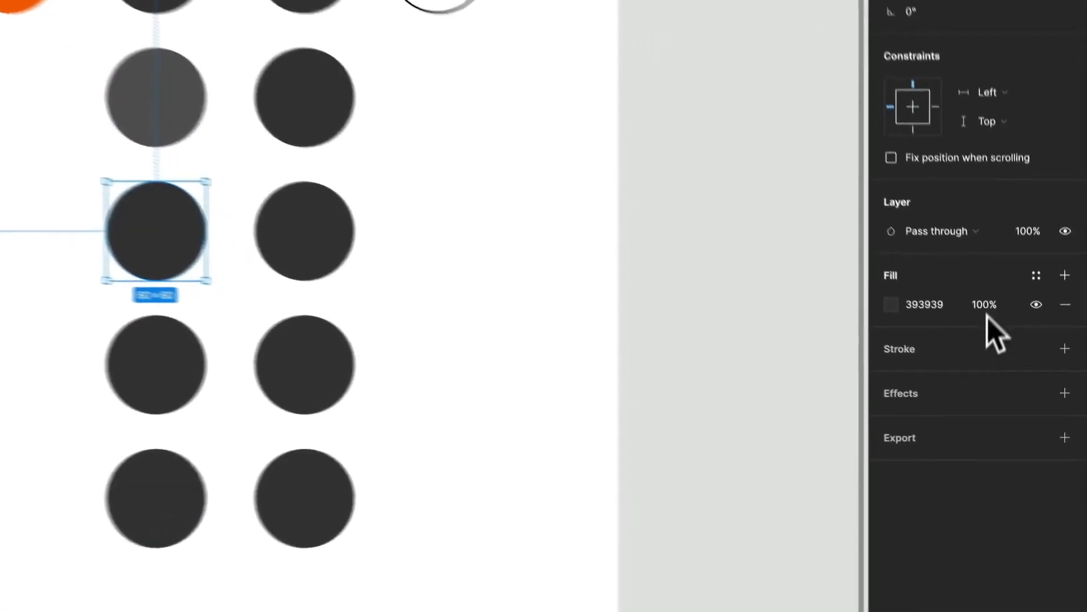
pyautogui.click(1016, 348)
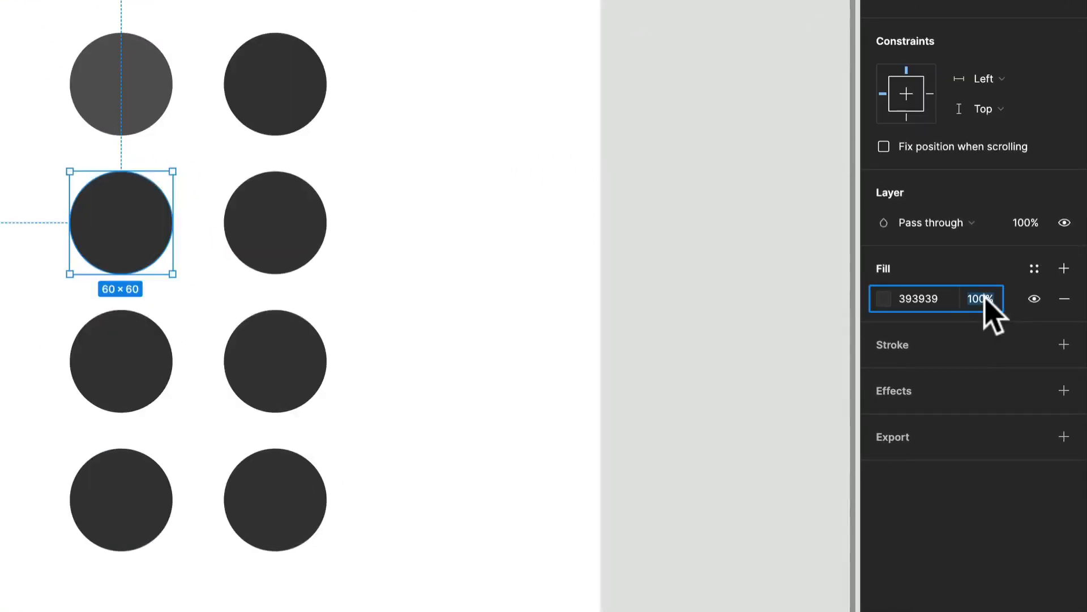
pyautogui.write('70')
pyautogui.press('Return')
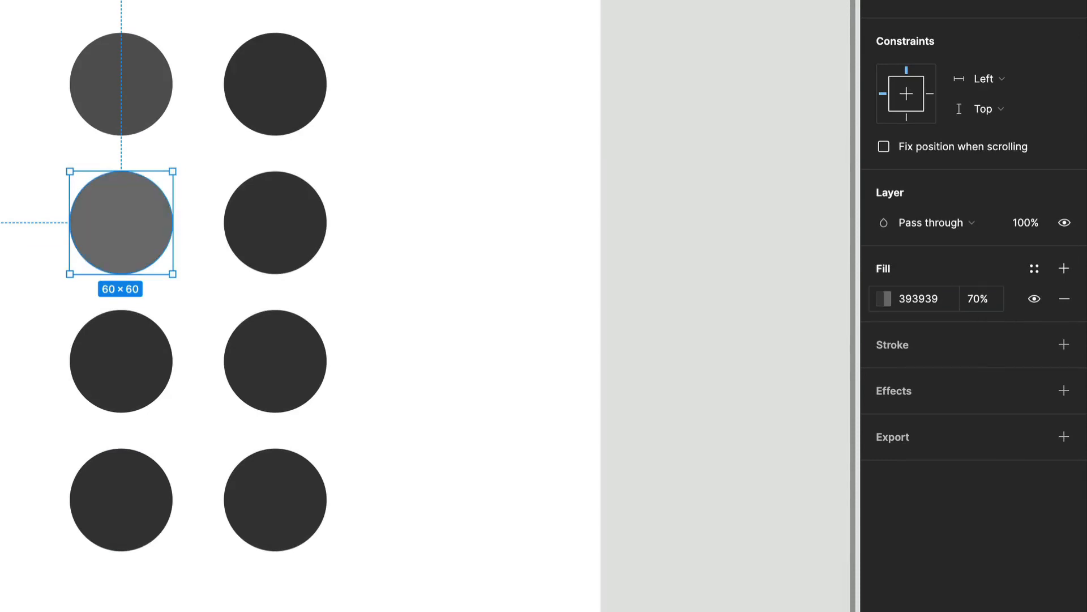
pyautogui.click(990, 306)
pyautogui.write('65')
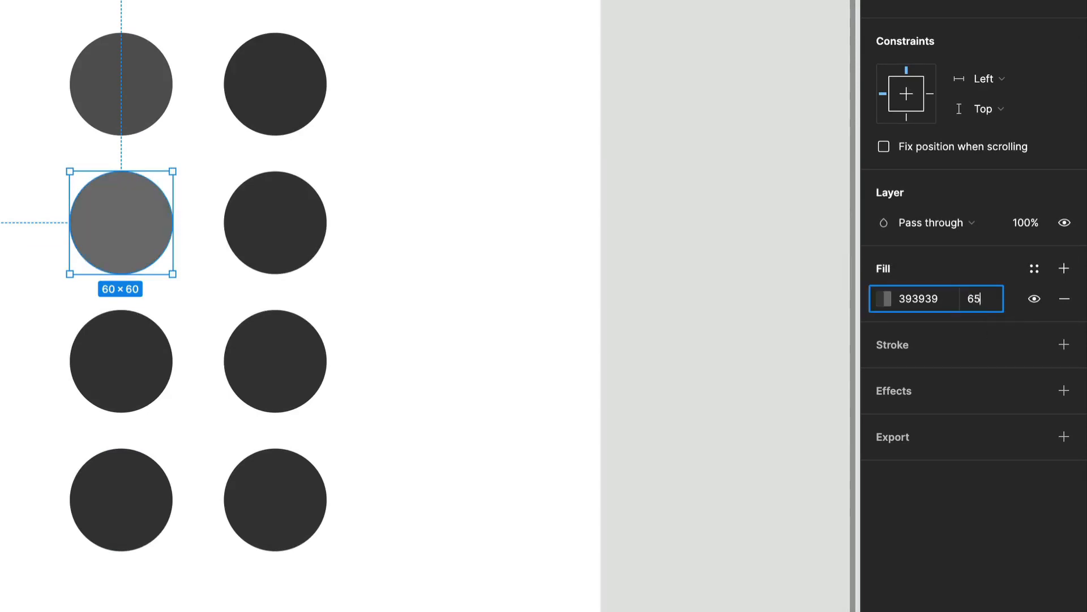
pyautogui.press('Return')
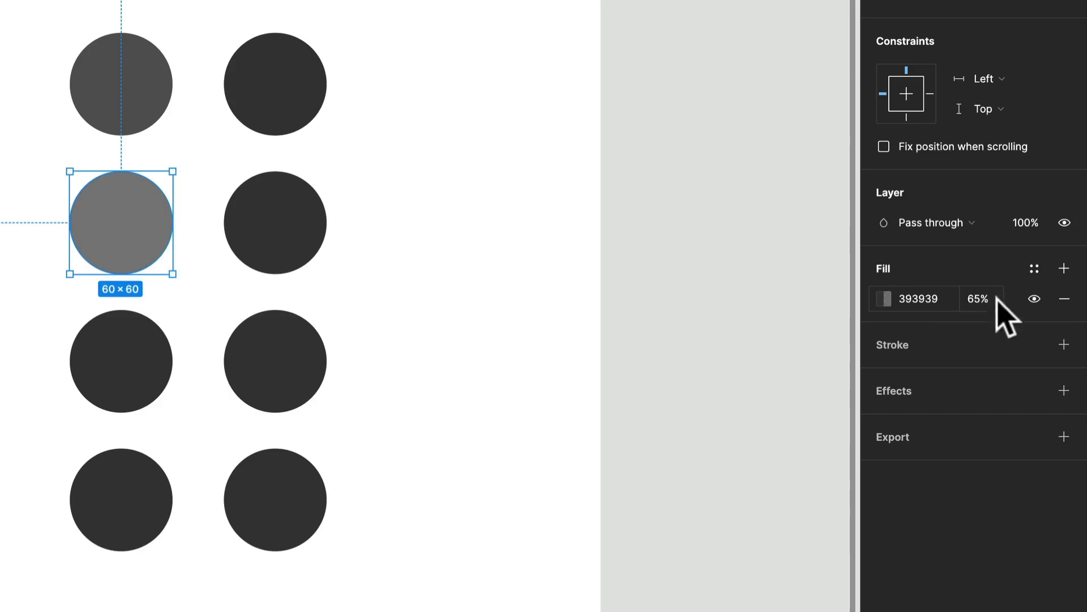
# Set the fill opacity of the fourth circle in the first column to 40%.
pyautogui.click(157, 343)
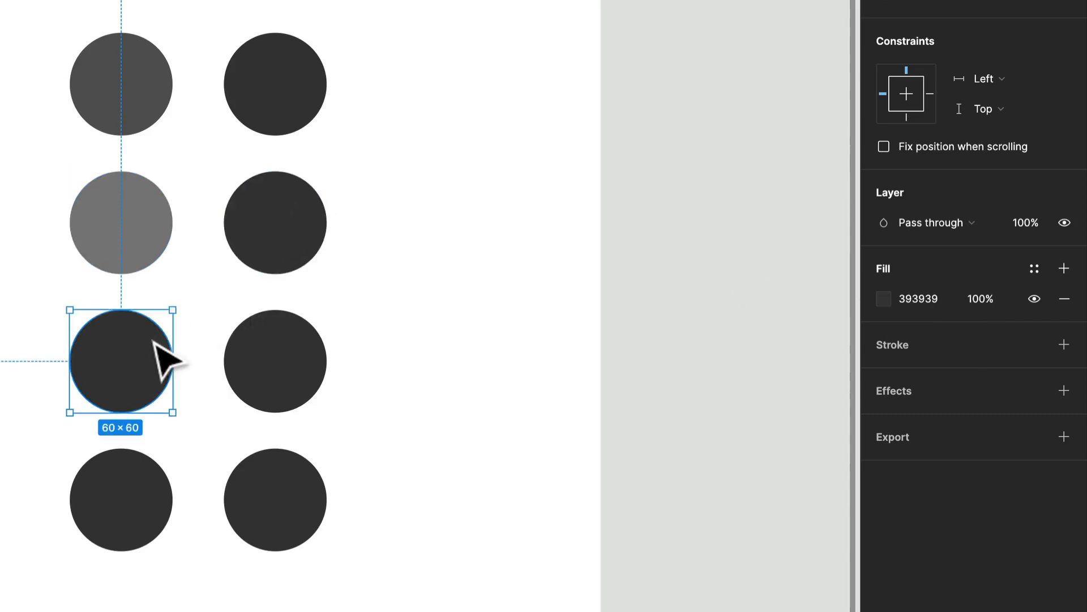
pyautogui.click(983, 300)
pyautogui.write('40')
pyautogui.press('Return')
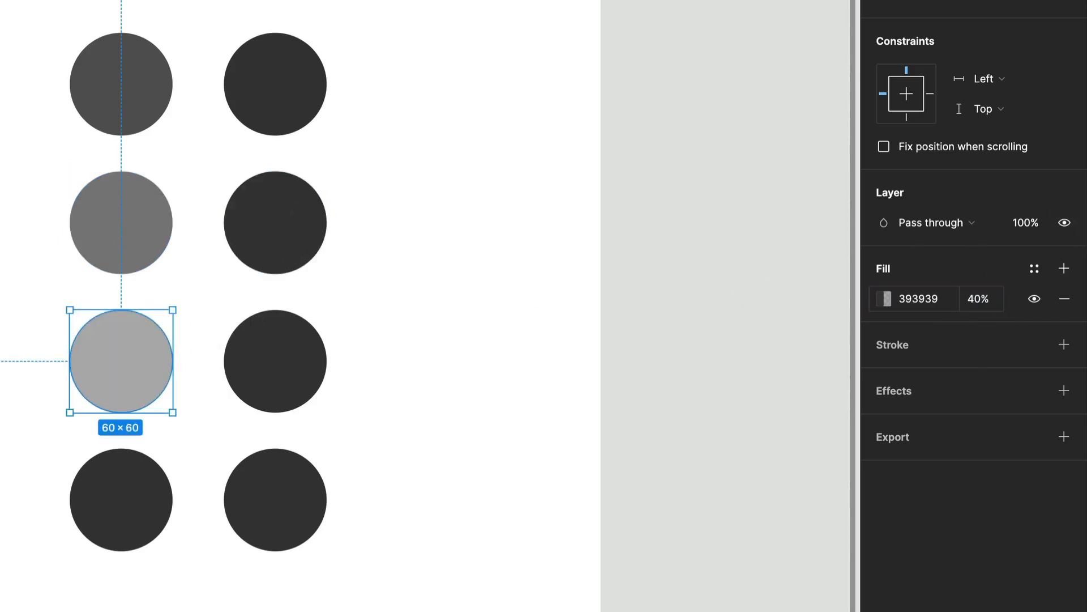
# Change the second circle's fill opacity to 80%.
pyautogui.click(150, 222)
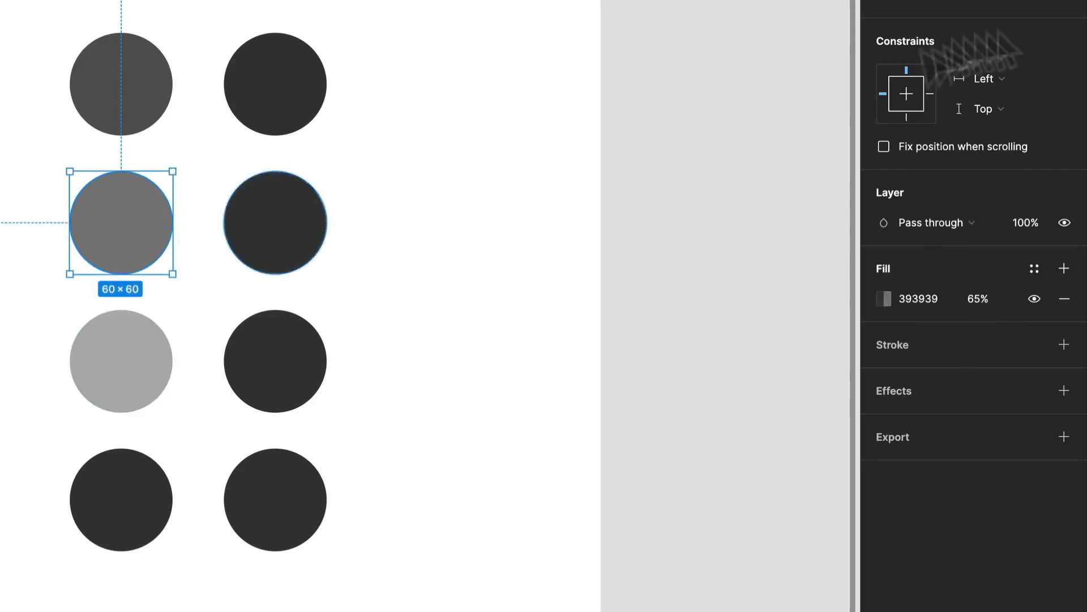
pyautogui.click(143, 90)
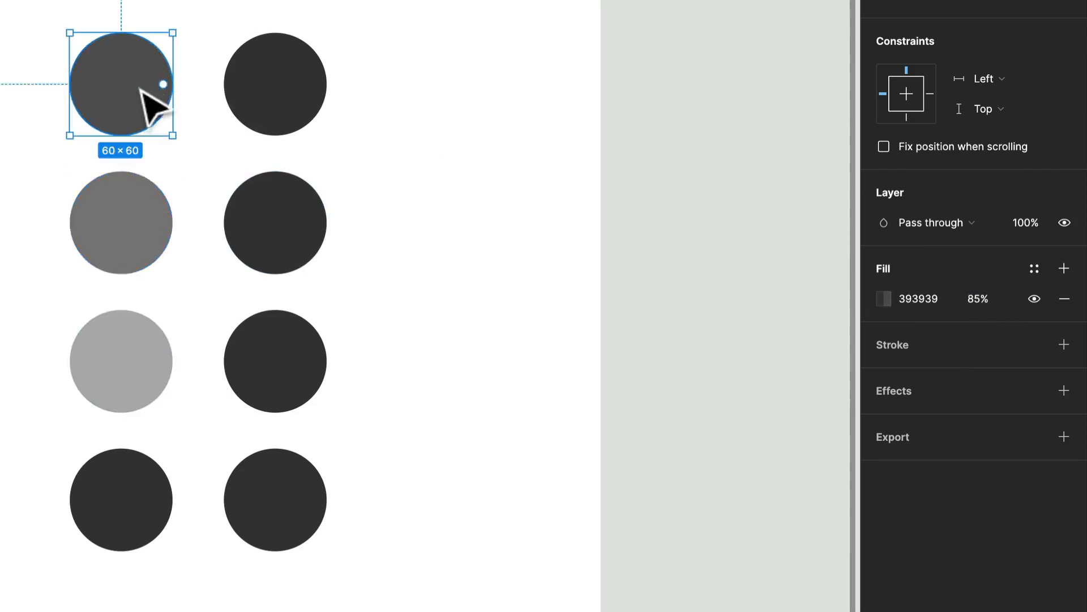
pyautogui.click(976, 300)
pyautogui.write('80')
pyautogui.press('Return')
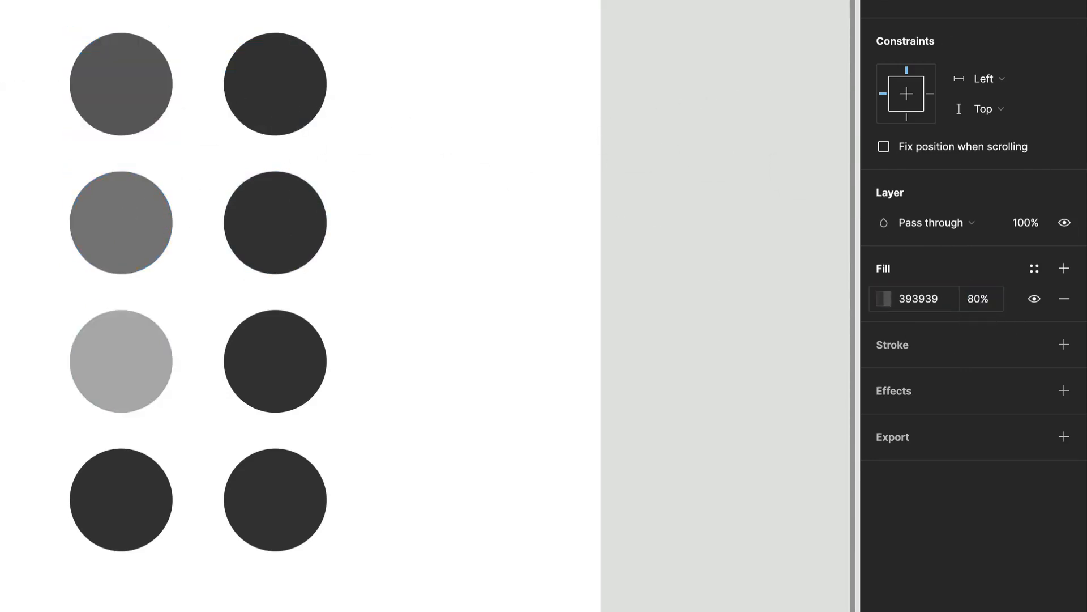
# Change the third circle's fill opacity to 55%.
pyautogui.click(158, 226)
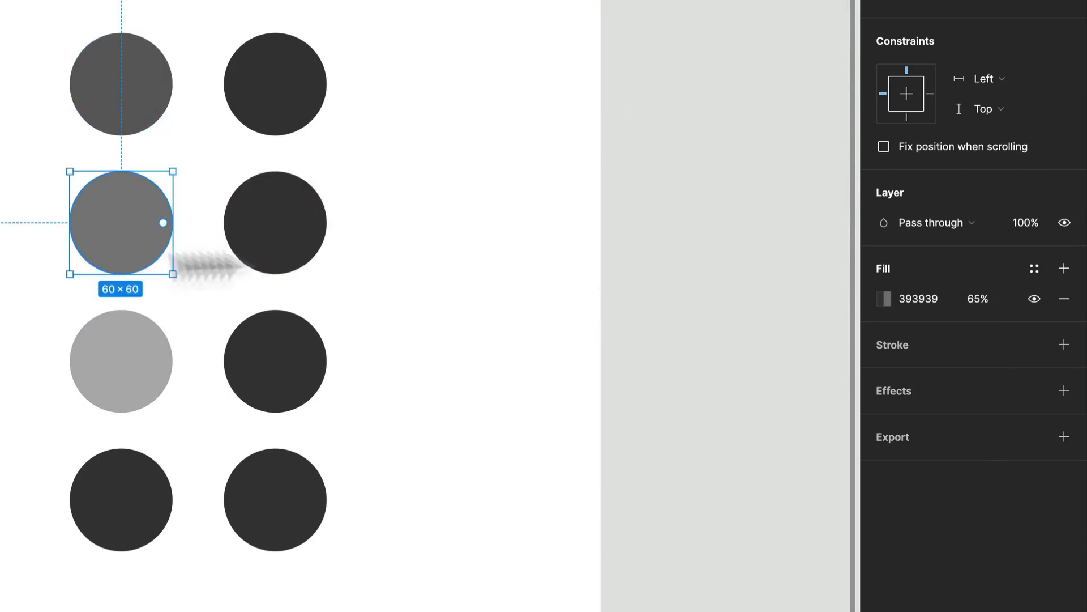
pyautogui.click(982, 300)
pyautogui.write('55')
pyautogui.press('Return')
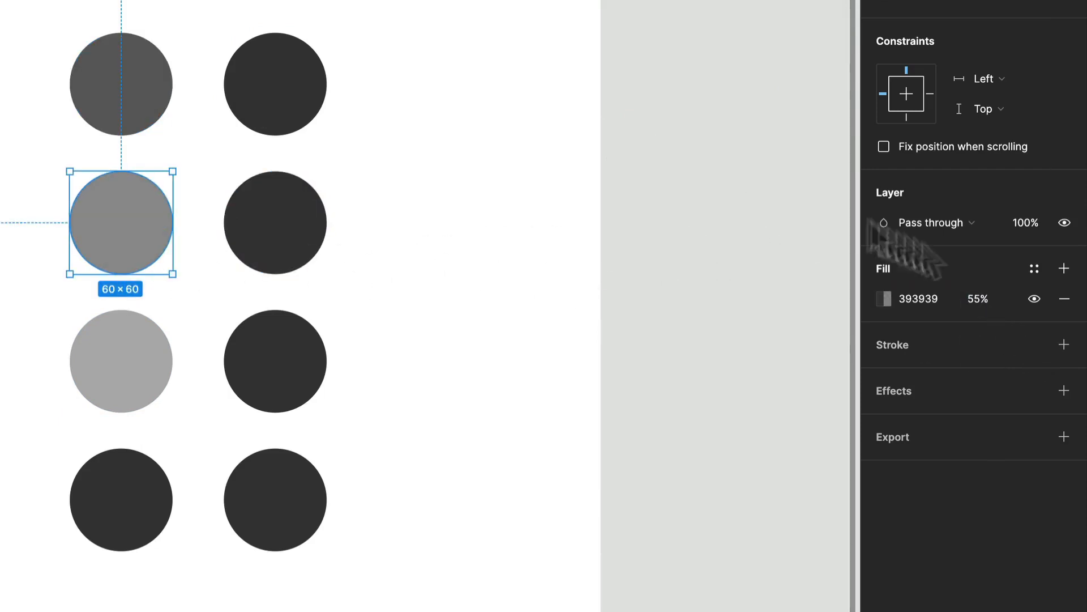
# Change the fourth circle's fill opacity to 25%.
pyautogui.click(107, 363)
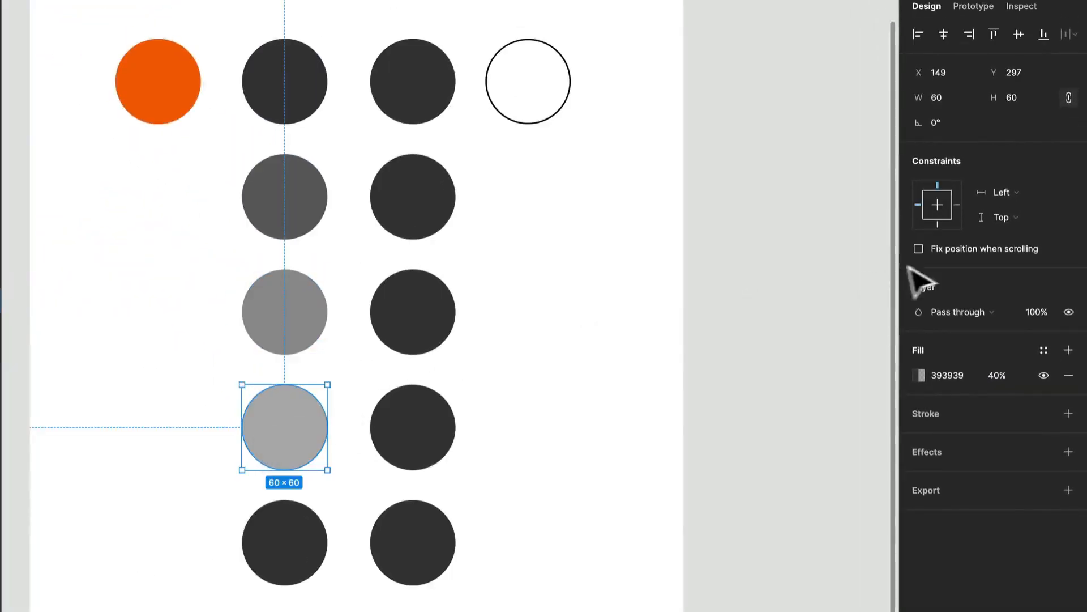
pyautogui.click(1005, 377)
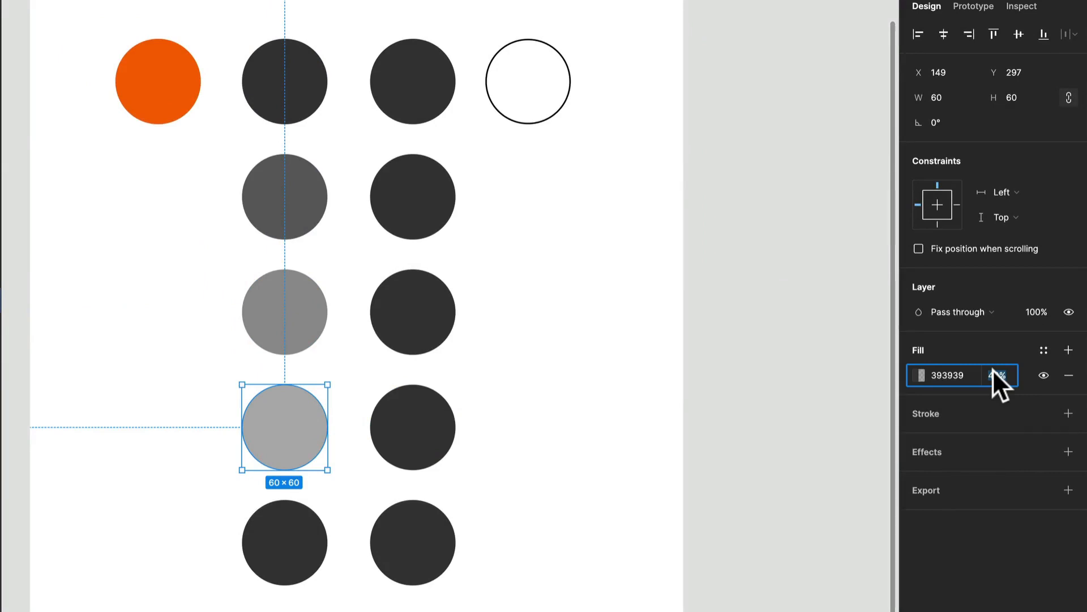
pyautogui.write('25')
pyautogui.press('Return')
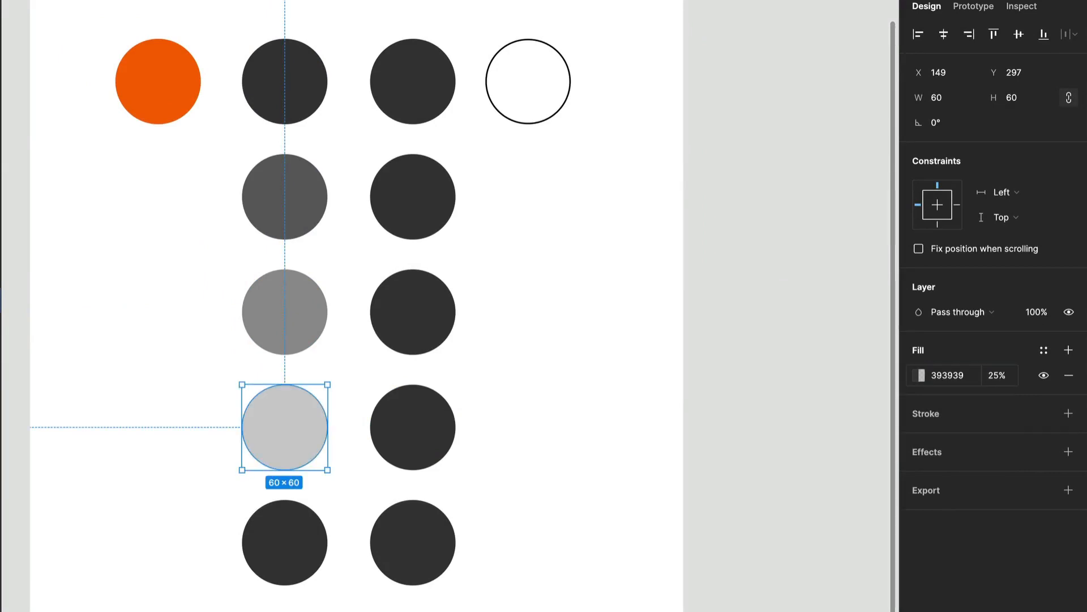
# Change the third circle's fill opacity to 45%.
pyautogui.click(285, 312)
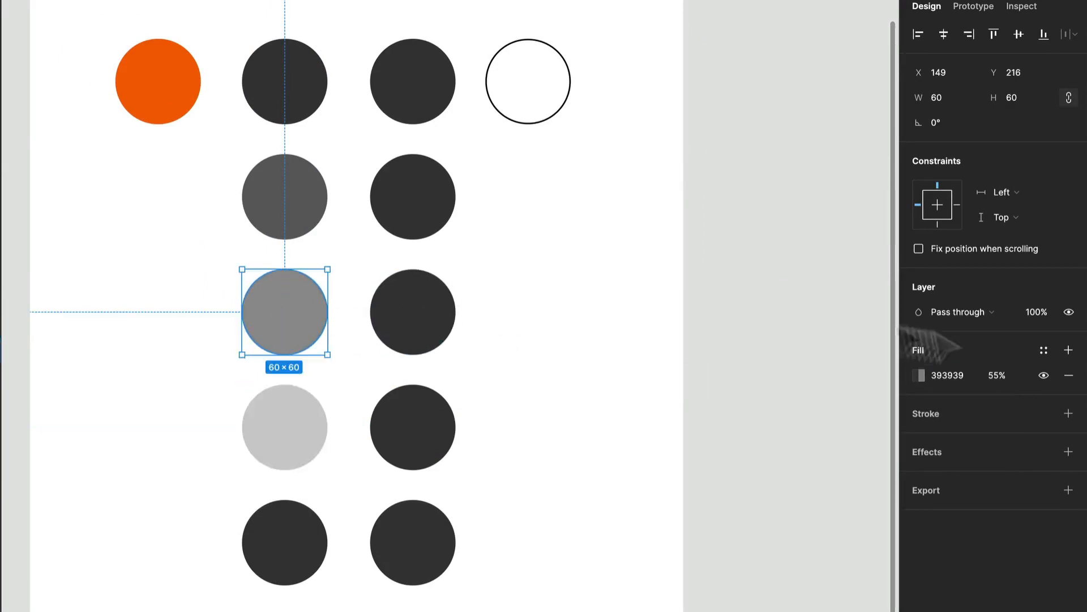
pyautogui.click(1002, 376)
pyautogui.write('45')
pyautogui.press('Return')
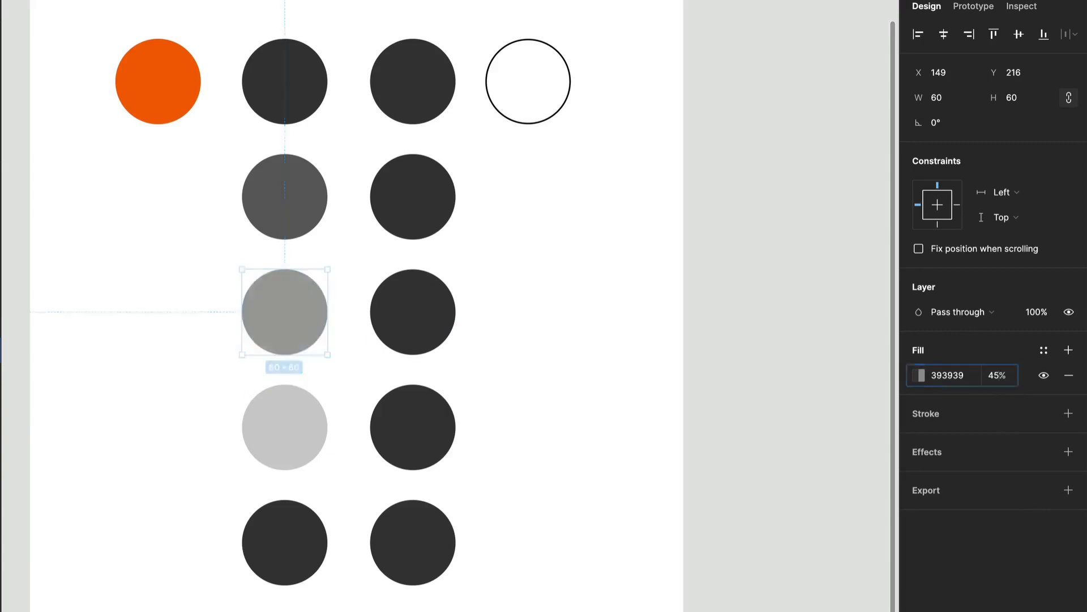
# Change the fifth circle's fill opacity to 10%.
pyautogui.click(300, 447)
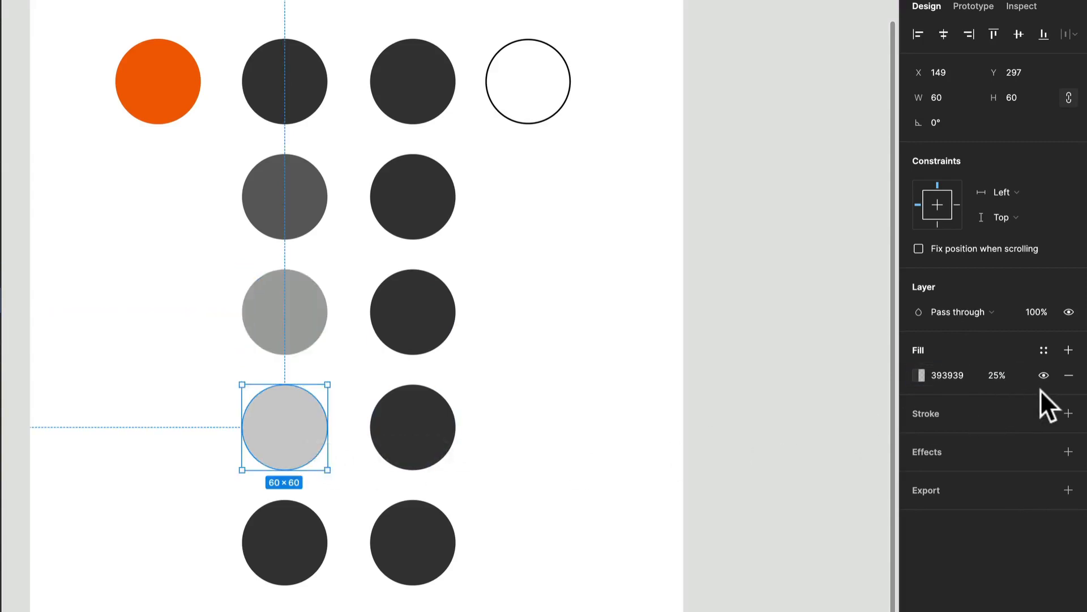
pyautogui.click(273, 535)
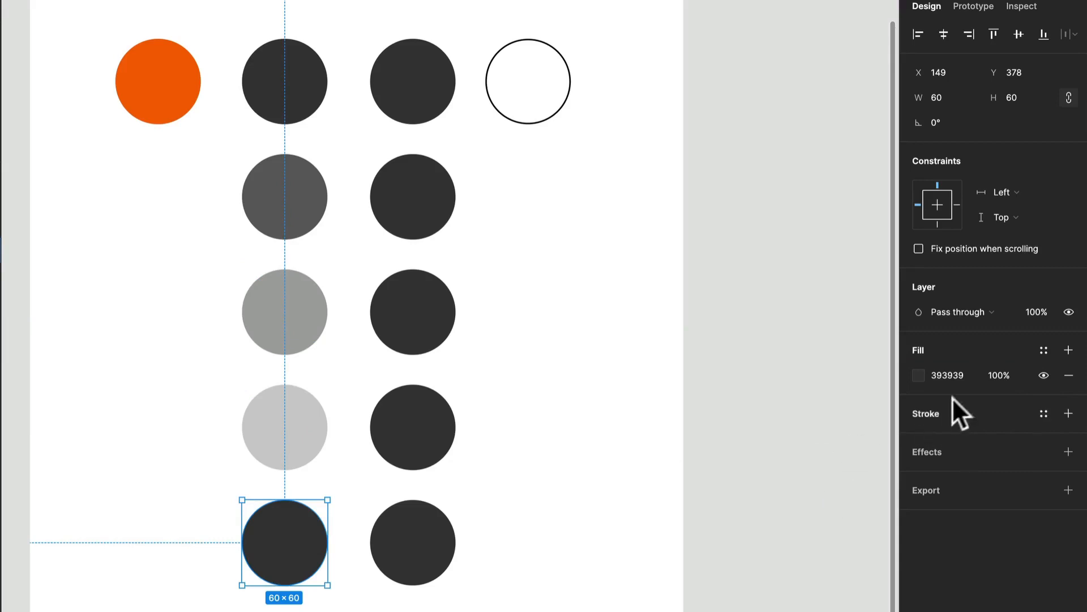
pyautogui.click(989, 375)
pyautogui.write('10')
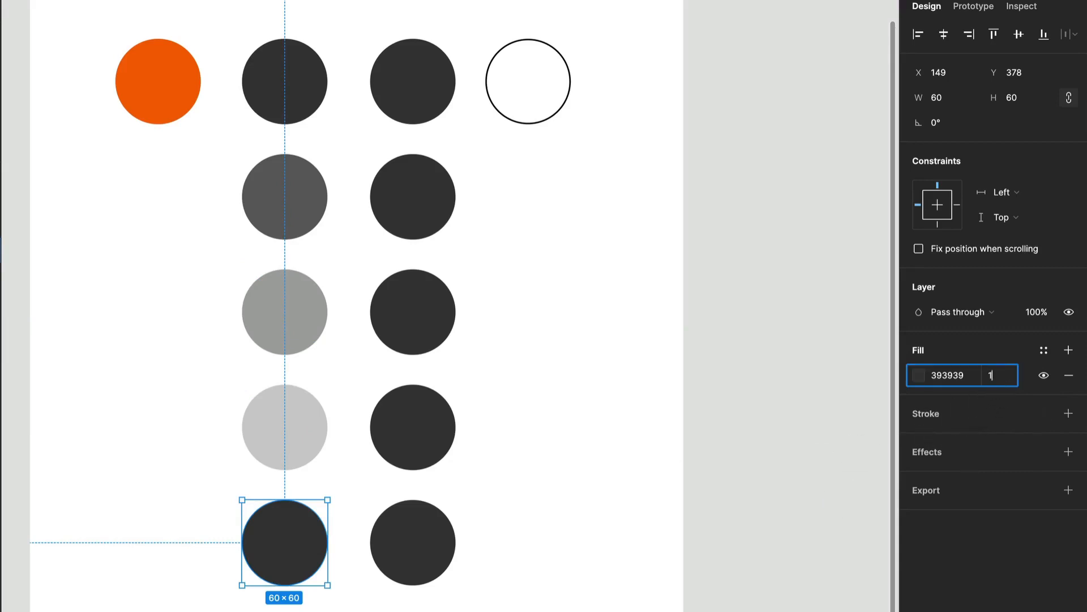
pyautogui.press('Return')
pyautogui.press('Escape')
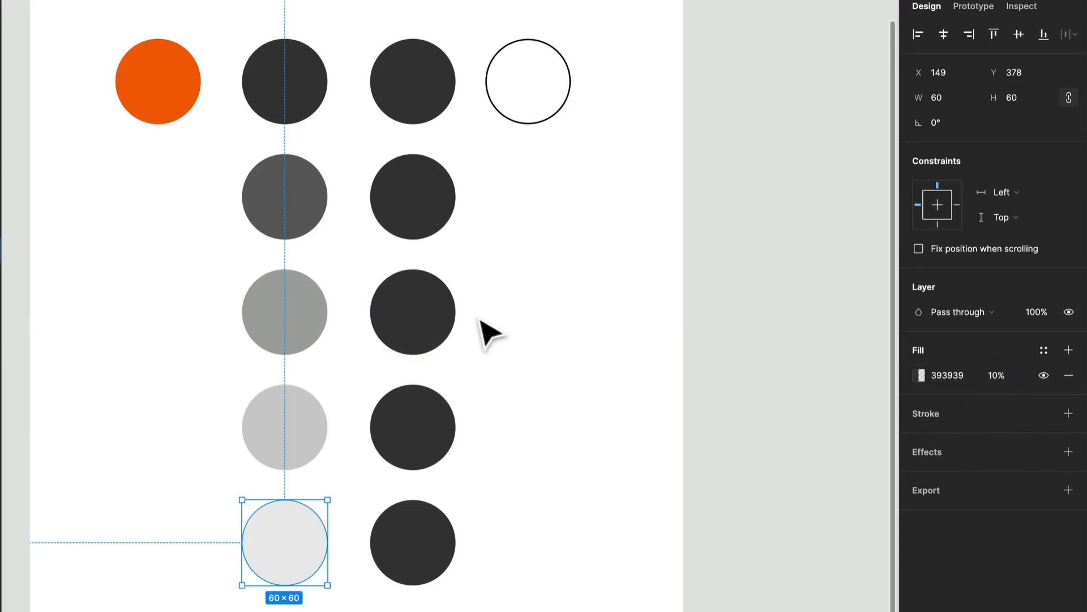
# Delete the lower three circles of the second column.
pyautogui.click(480, 321)
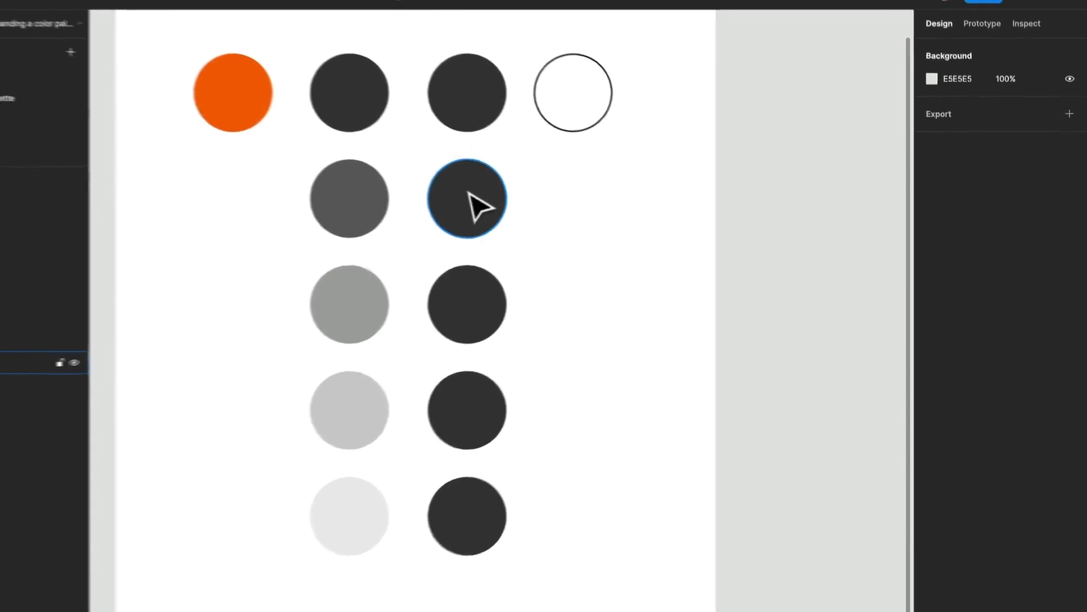
pyautogui.click(474, 204)
pyautogui.moveTo(576, 557); pyautogui.dragTo(536, 308)
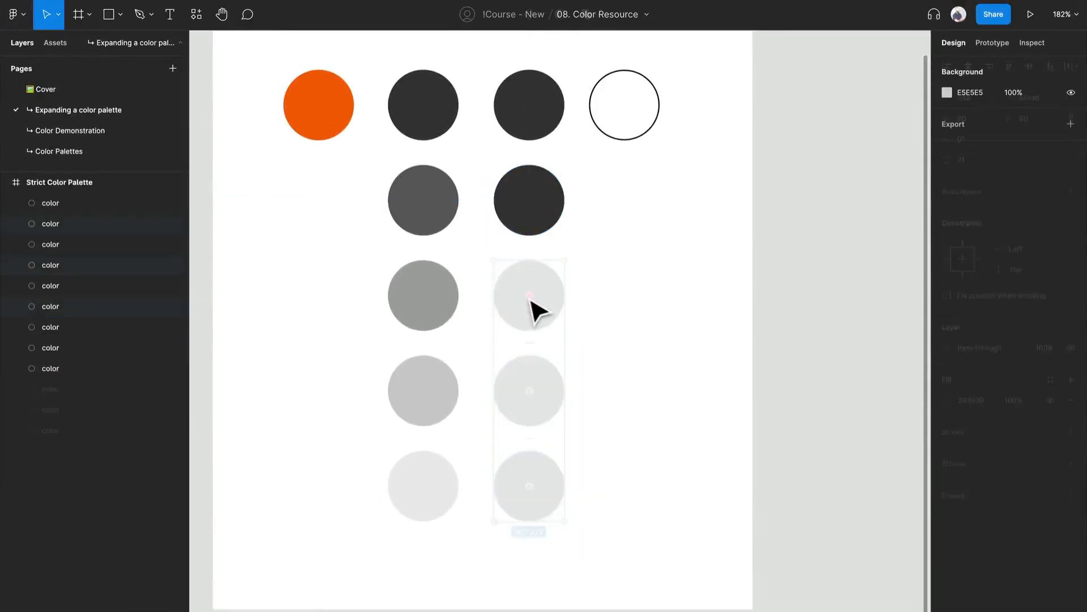
# Lighten the second column's second circle fill to 5A5757 with the colour picker.
pyautogui.click(532, 211)
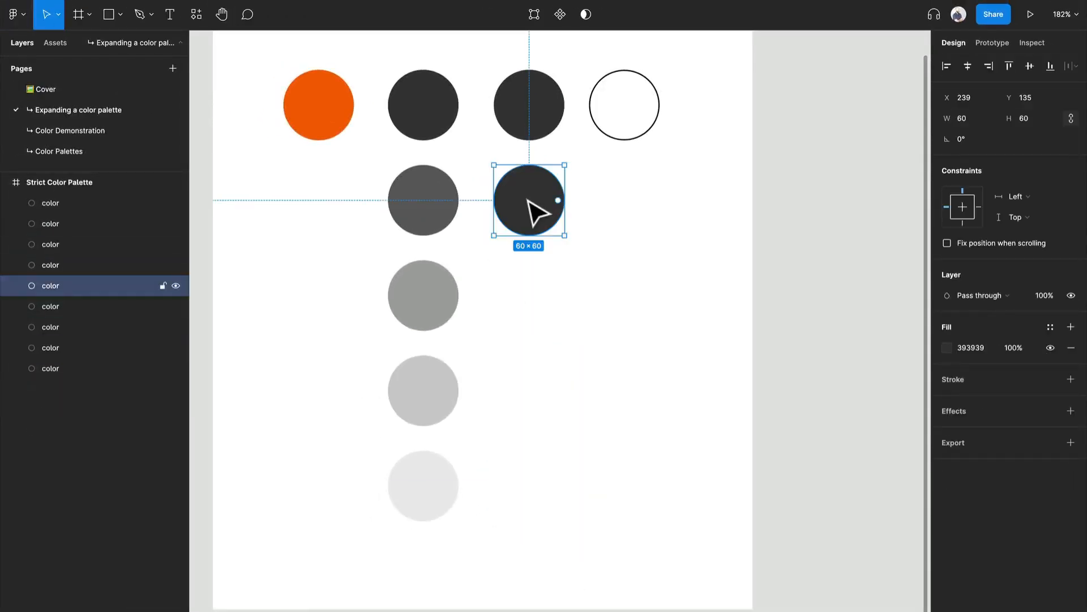
pyautogui.click(951, 343)
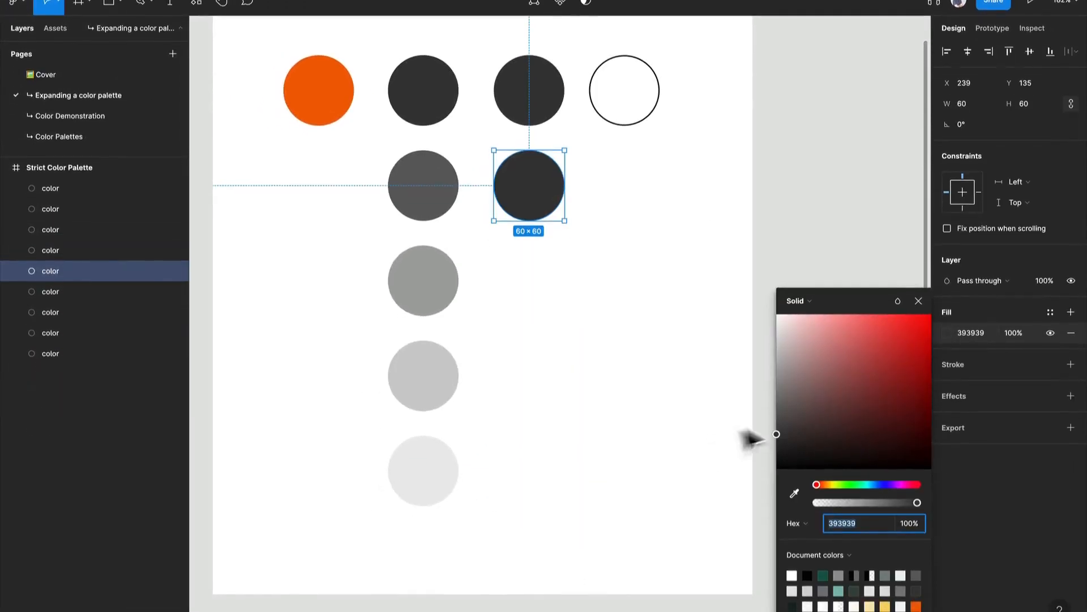
pyautogui.moveTo(779, 417); pyautogui.dragTo(779, 395)
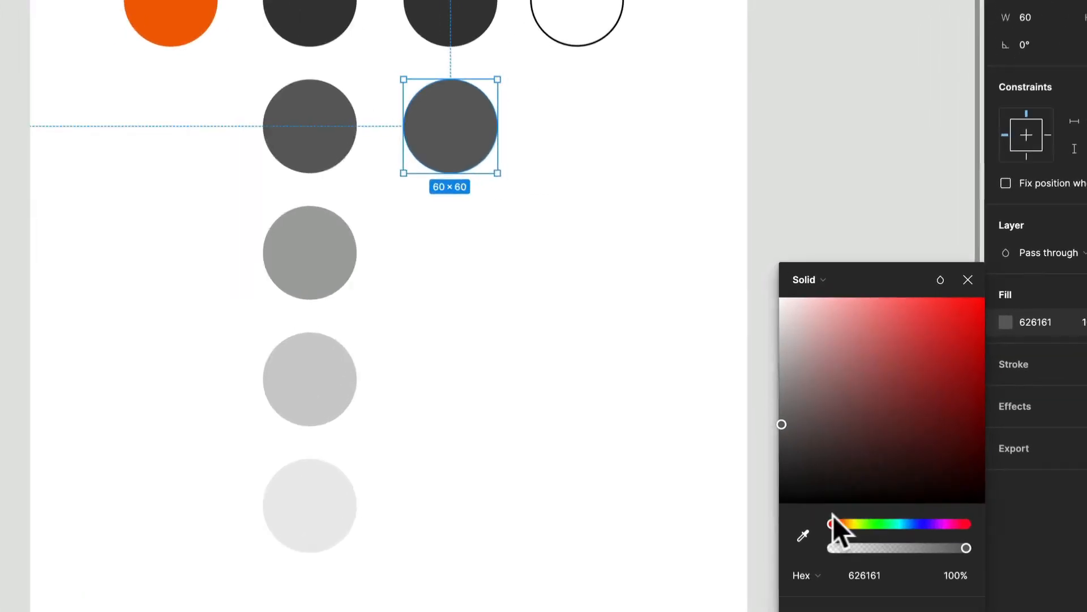
pyautogui.moveTo(832, 522); pyautogui.dragTo(834, 524)
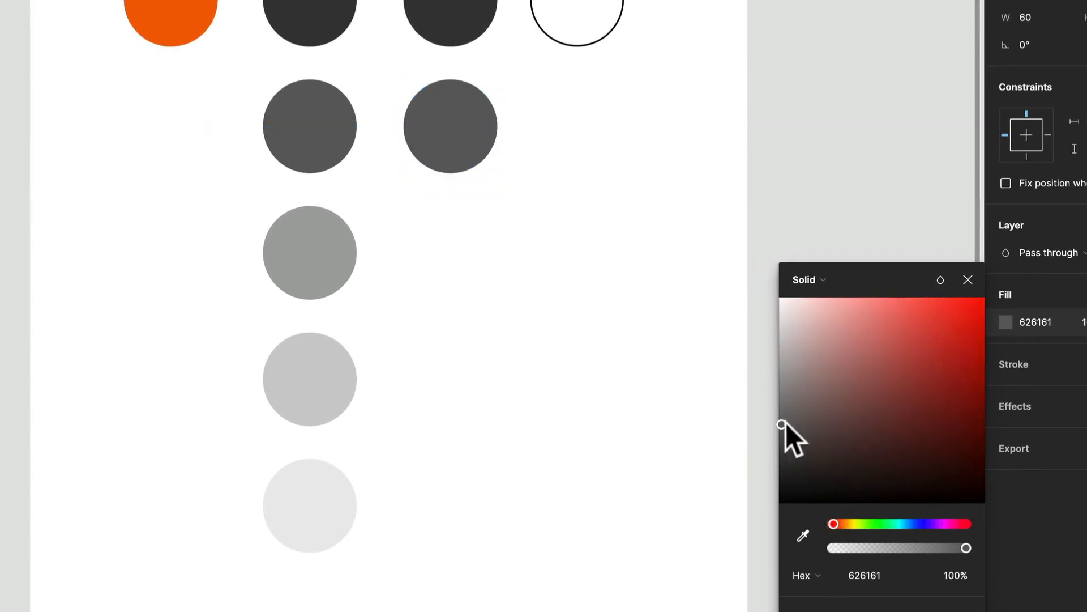
pyautogui.moveTo(786, 422); pyautogui.dragTo(785, 436)
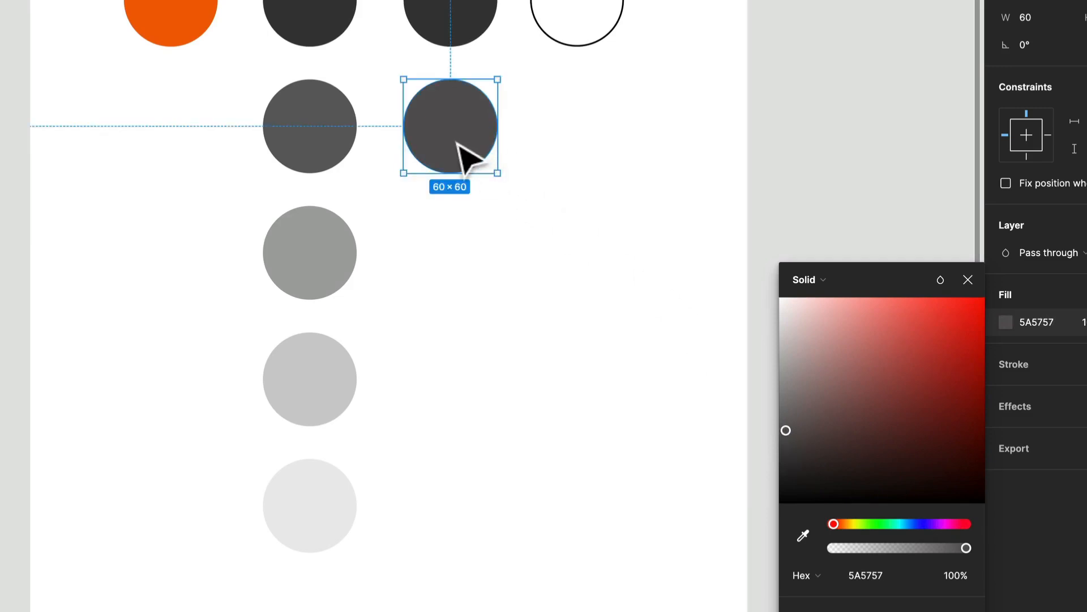
# Duplicate that circle into the third row and lighten its fill to 8F8B8B.
pyautogui.moveTo(464, 156); pyautogui.dragTo(486, 283)
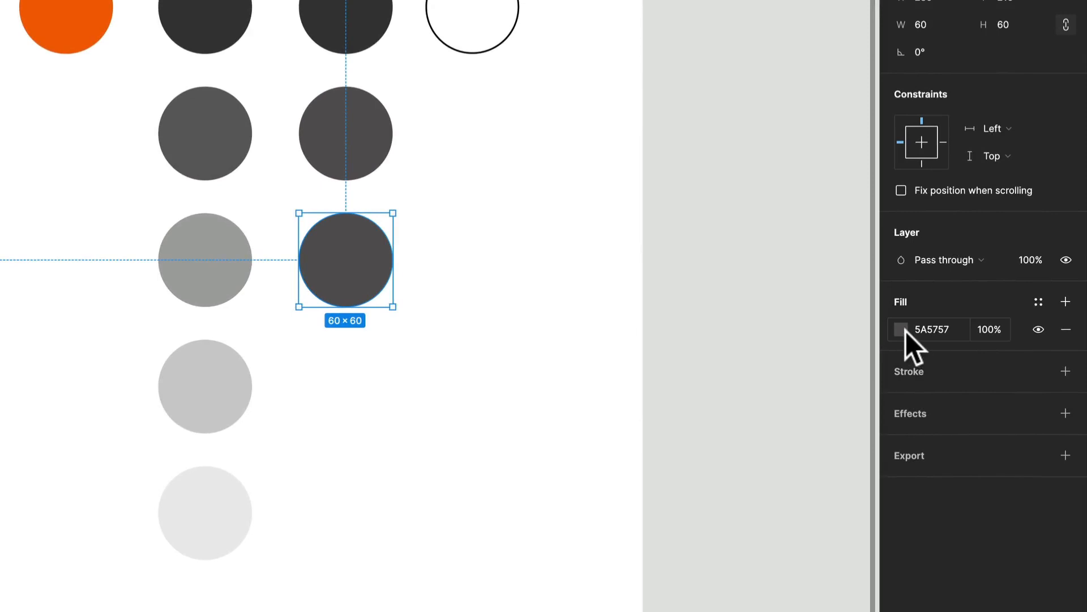
pyautogui.click(993, 324)
pyautogui.moveTo(685, 436); pyautogui.dragTo(668, 397)
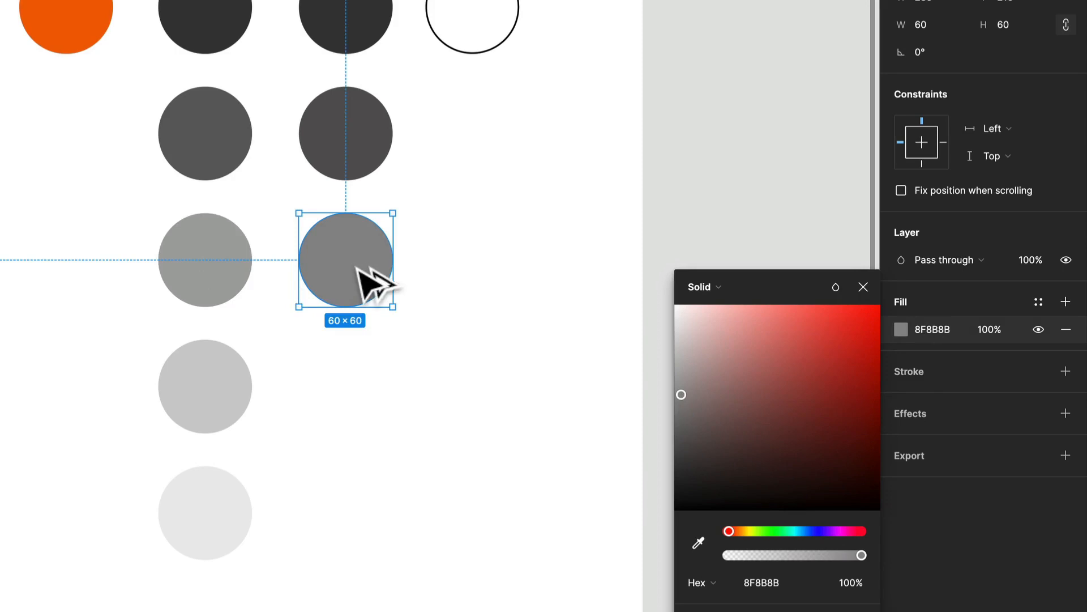
# Duplicate the circle into the fourth row and lighten its fill to C7C4C4.
pyautogui.moveTo(362, 277); pyautogui.dragTo(360, 404)
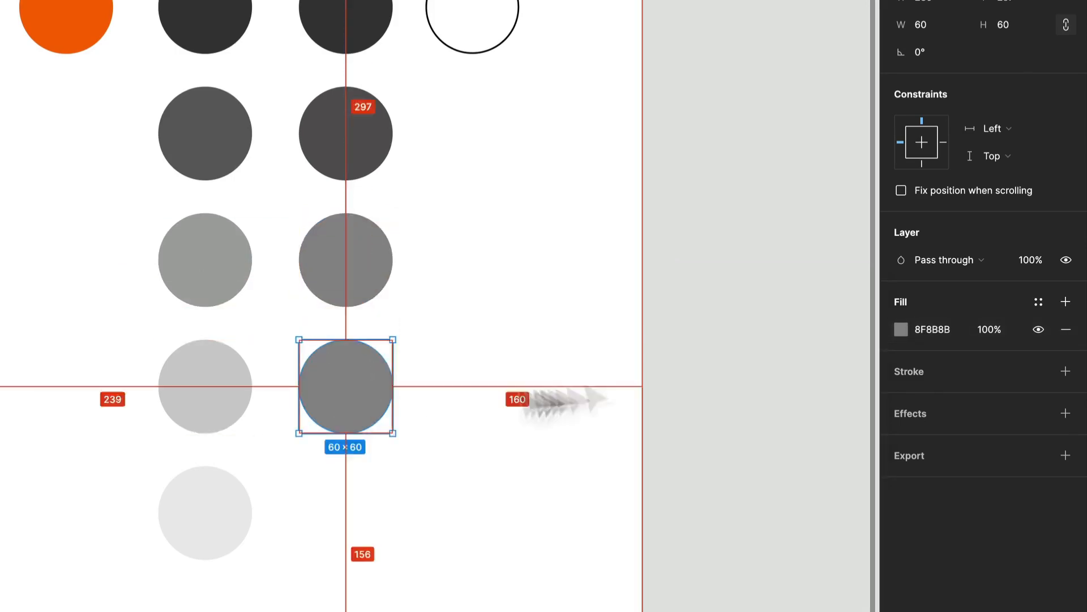
pyautogui.click(901, 330)
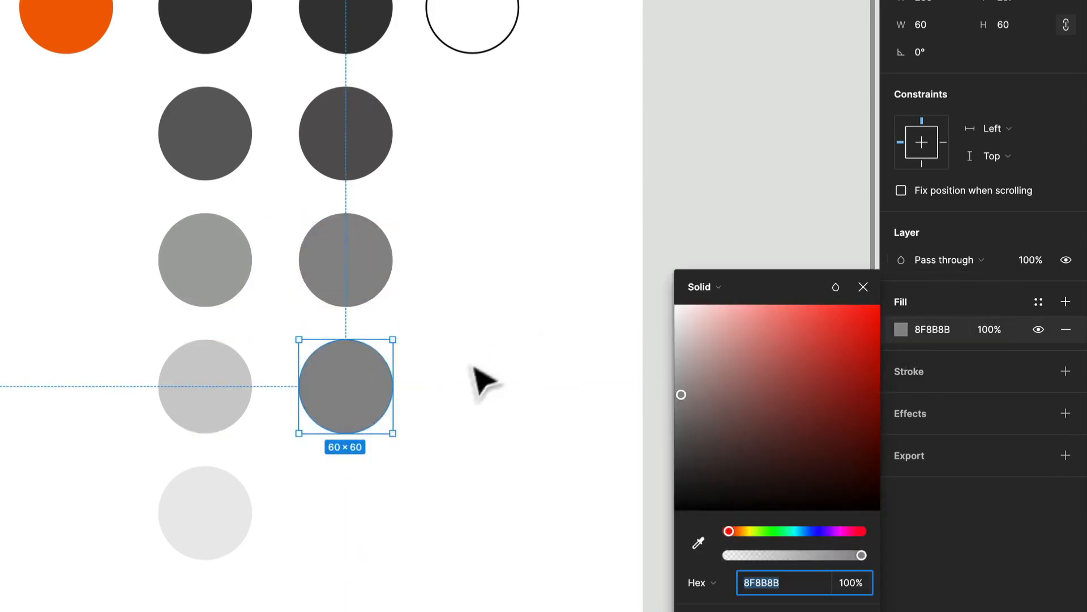
pyautogui.moveTo(681, 393); pyautogui.dragTo(678, 354)
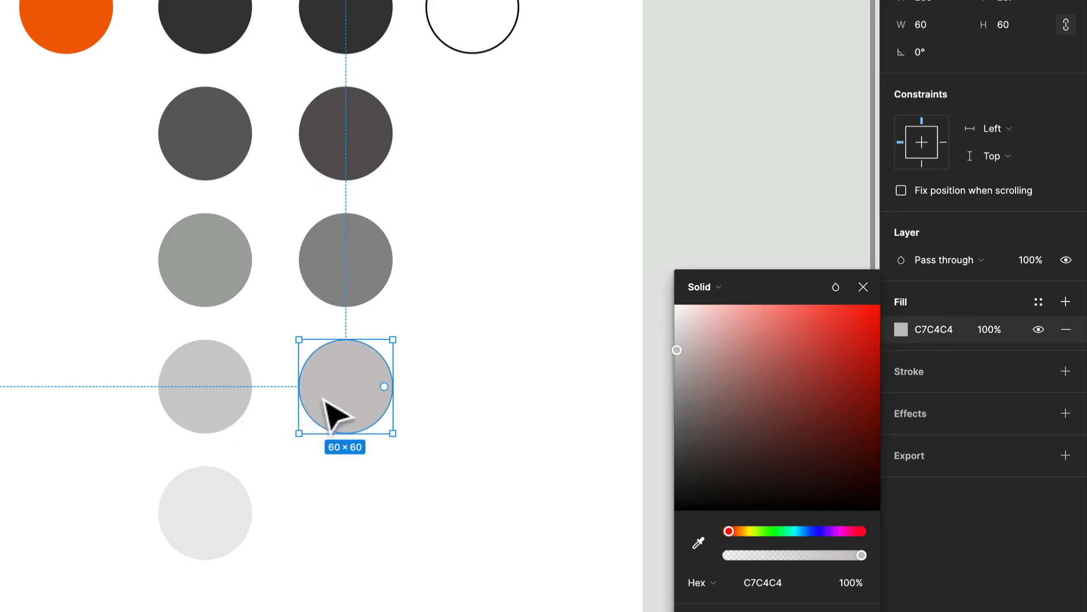
# Duplicate the circle into the fifth row and lighten its fill to F2F0F0.
pyautogui.moveTo(334, 414); pyautogui.dragTo(334, 538)
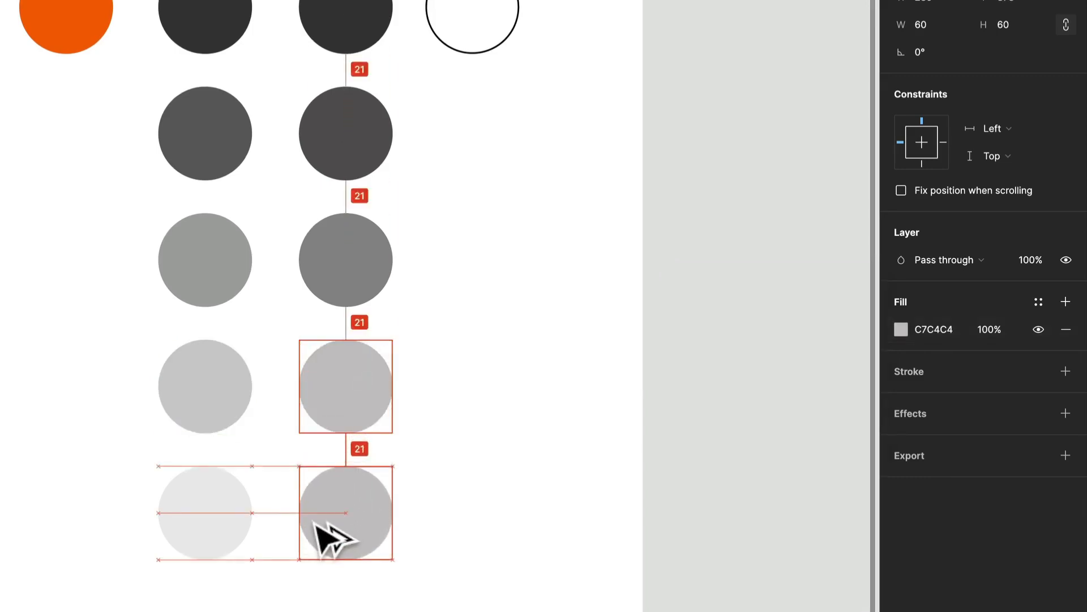
pyautogui.click(901, 330)
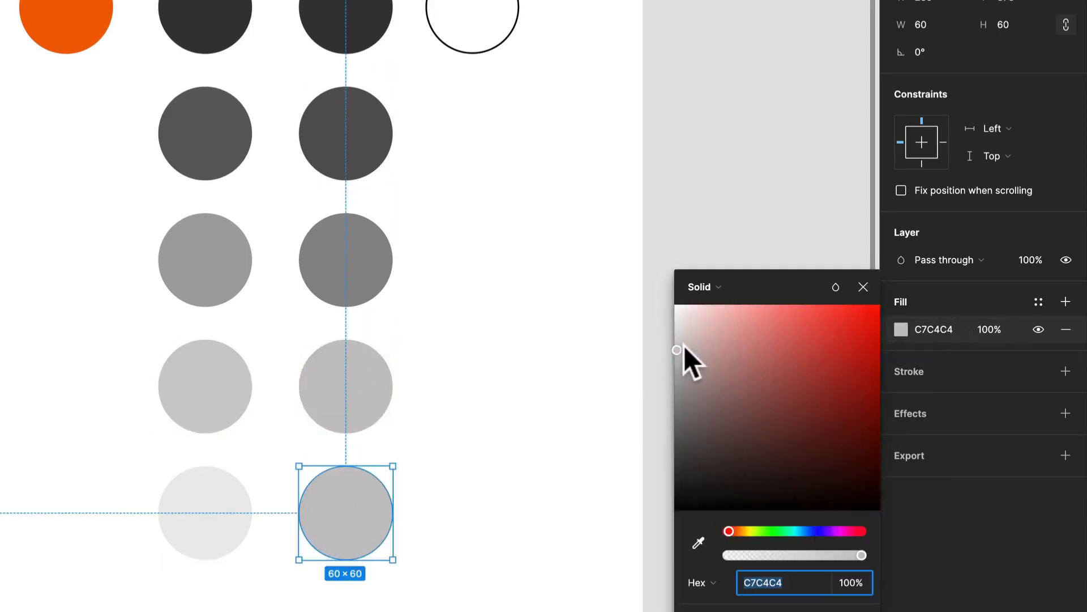
pyautogui.moveTo(684, 345); pyautogui.dragTo(677, 318)
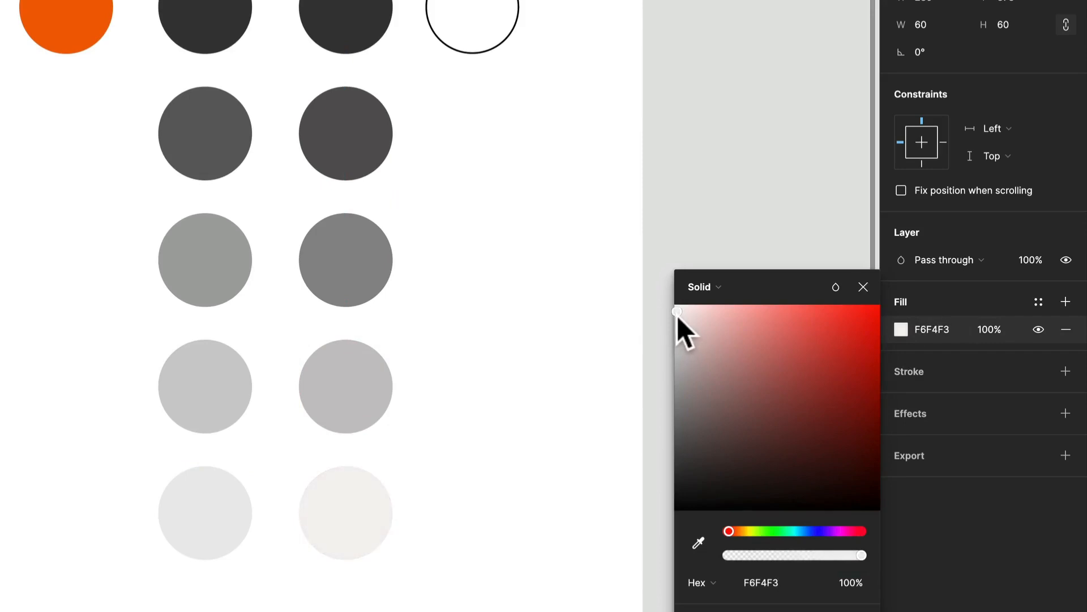
pyautogui.moveTo(678, 315); pyautogui.dragTo(676, 320)
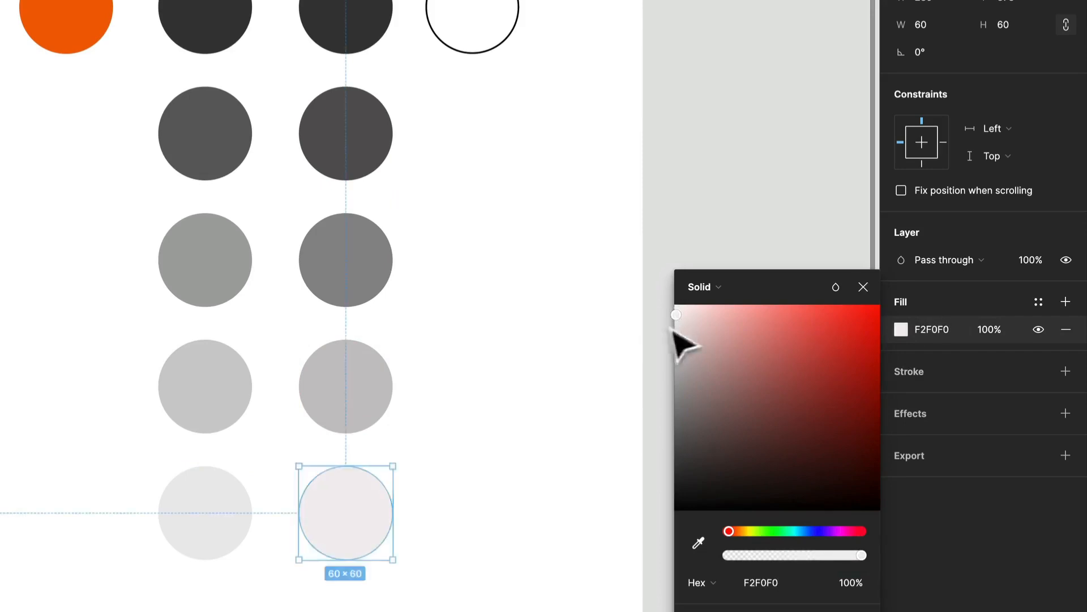
pyautogui.click(609, 354)
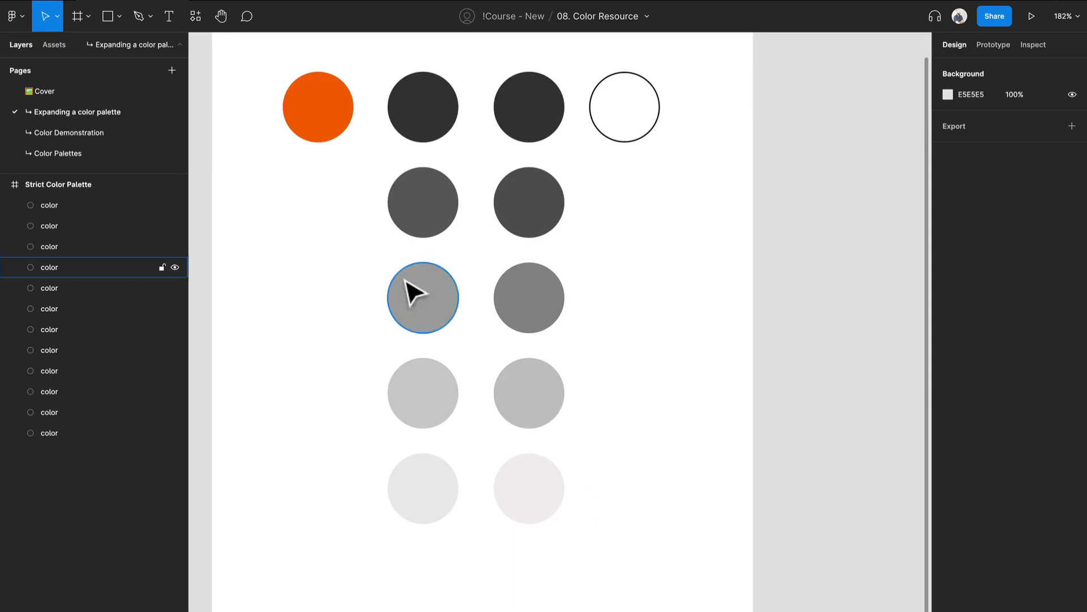
# Widen the Strict Color Palette frame to about 581 px.
pyautogui.click(320, 131)
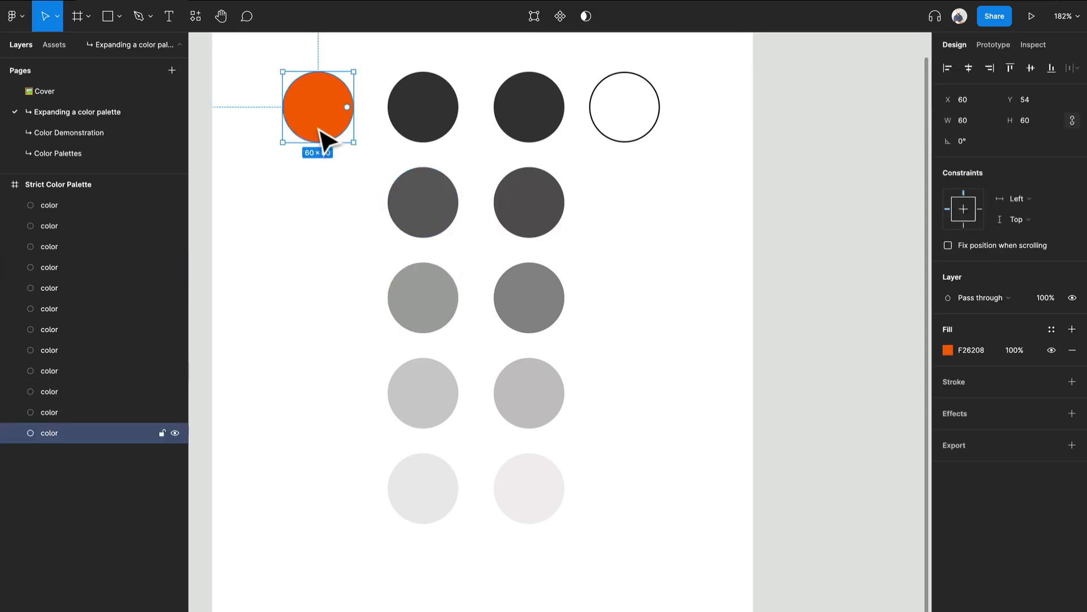
pyautogui.moveTo(360, 272); pyautogui.dragTo(539, 282)
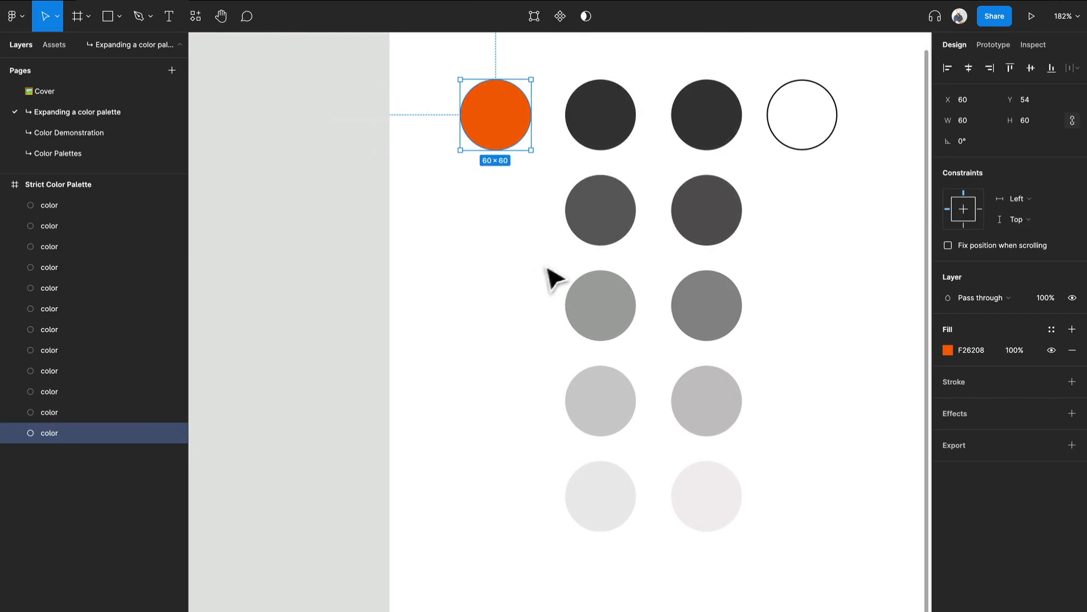
pyautogui.scroll(-5, 554, 277)
pyautogui.press('Escape')
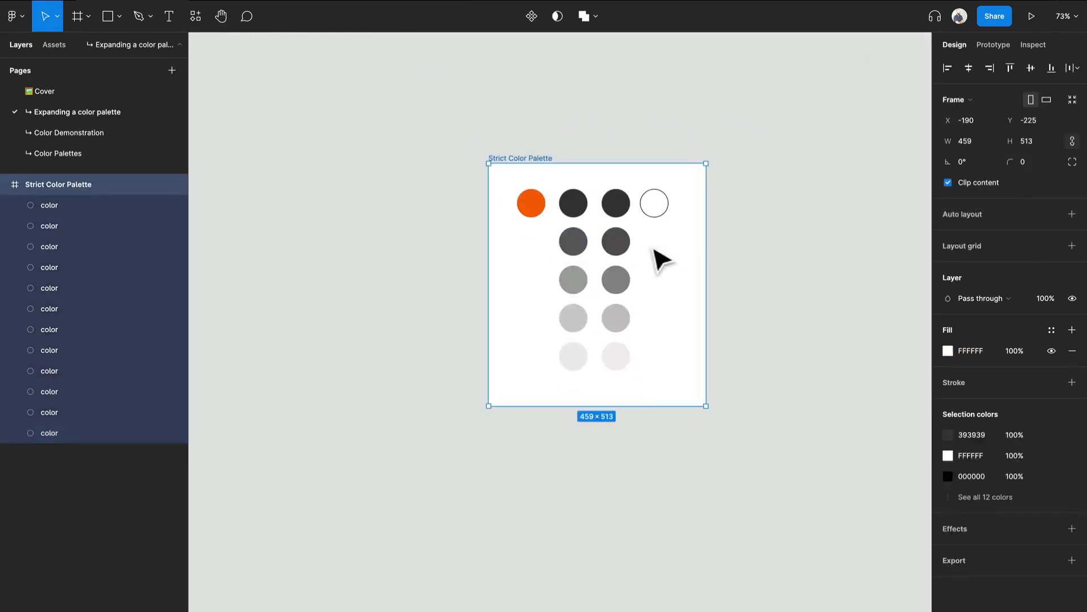
pyautogui.moveTo(706, 256); pyautogui.dragTo(764, 262)
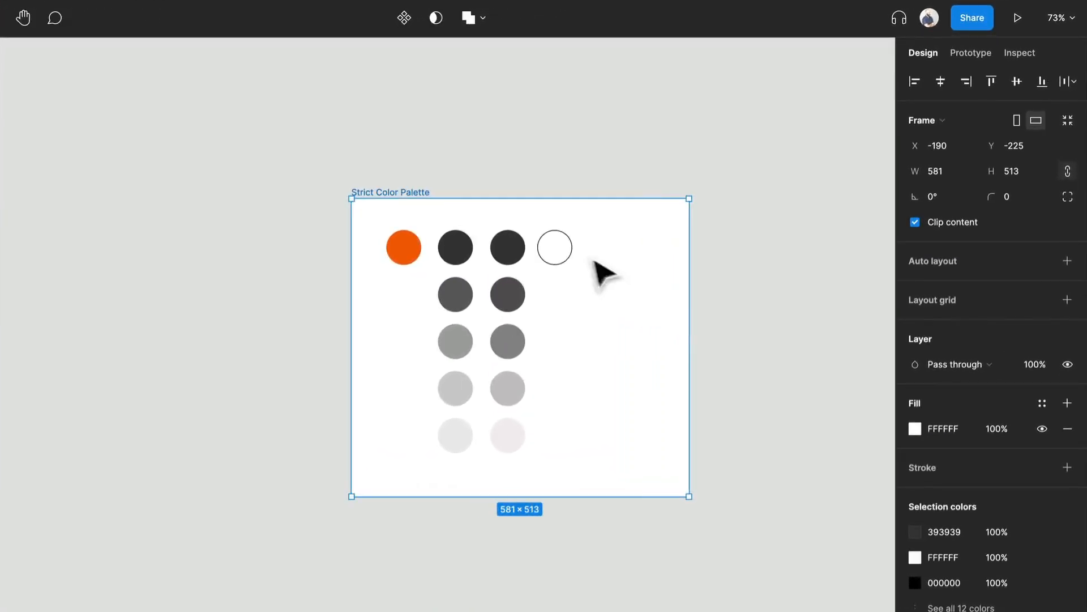
# Move the white outlined circle to the bottom of the second column.
pyautogui.click(560, 253)
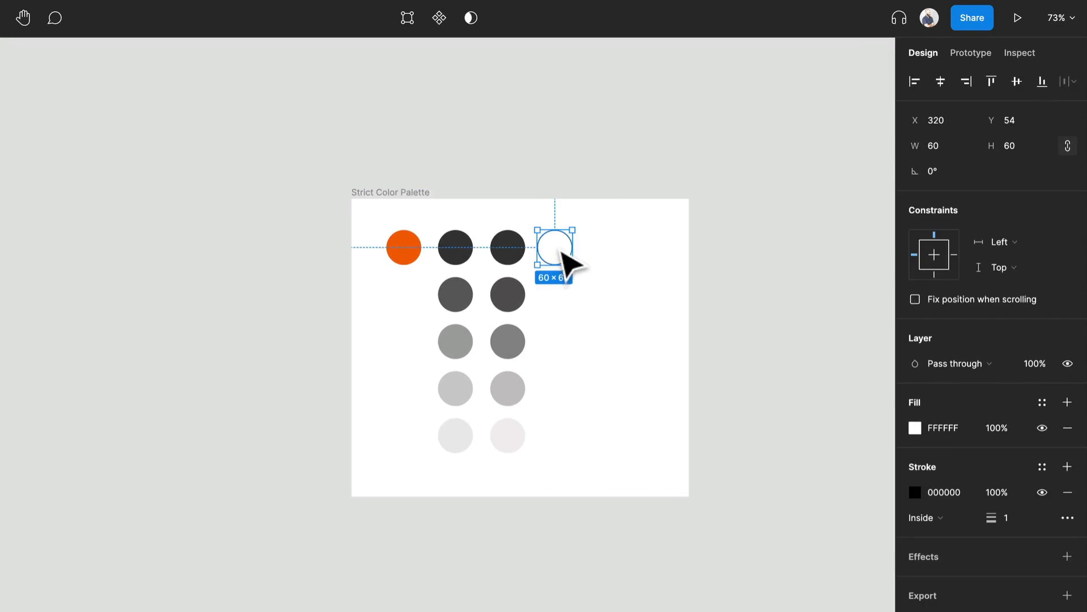
pyautogui.click(641, 465)
pyautogui.moveTo(567, 253); pyautogui.dragTo(519, 478)
# Duplicate the top dark circle above the column and darken its fill to near black.
pyautogui.moveTo(520, 241); pyautogui.dragTo(523, 202)
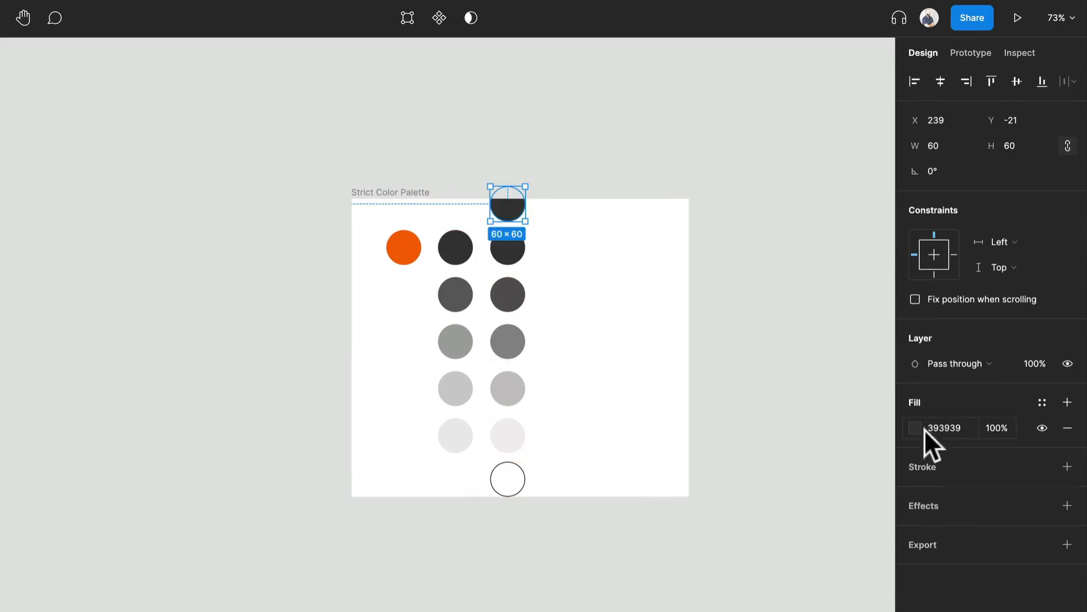
pyautogui.click(916, 427)
pyautogui.click(718, 568)
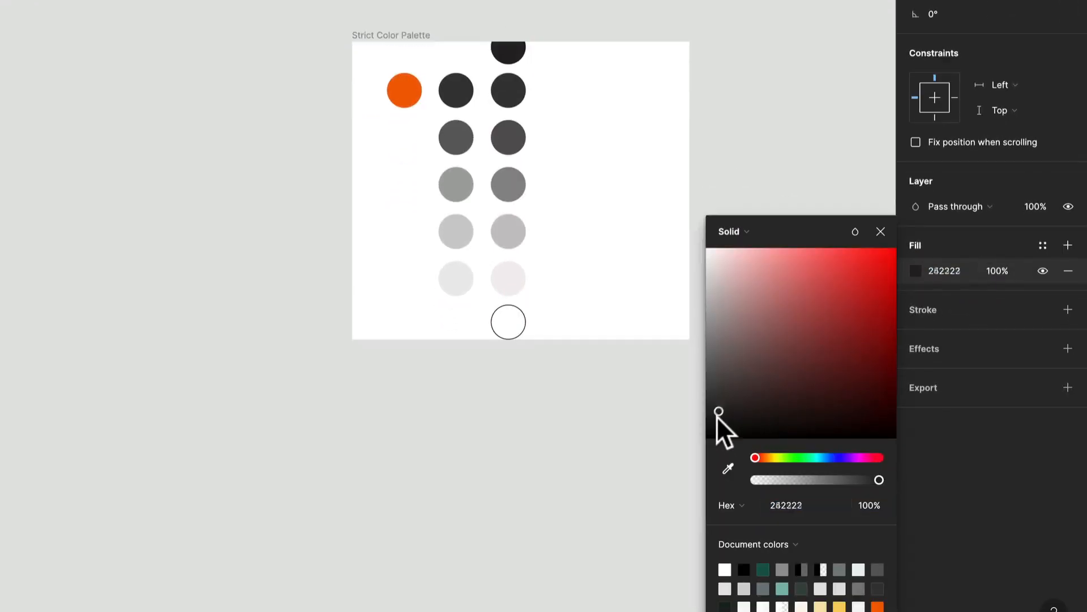
pyautogui.moveTo(719, 413); pyautogui.dragTo(707, 421)
pyautogui.click(637, 280)
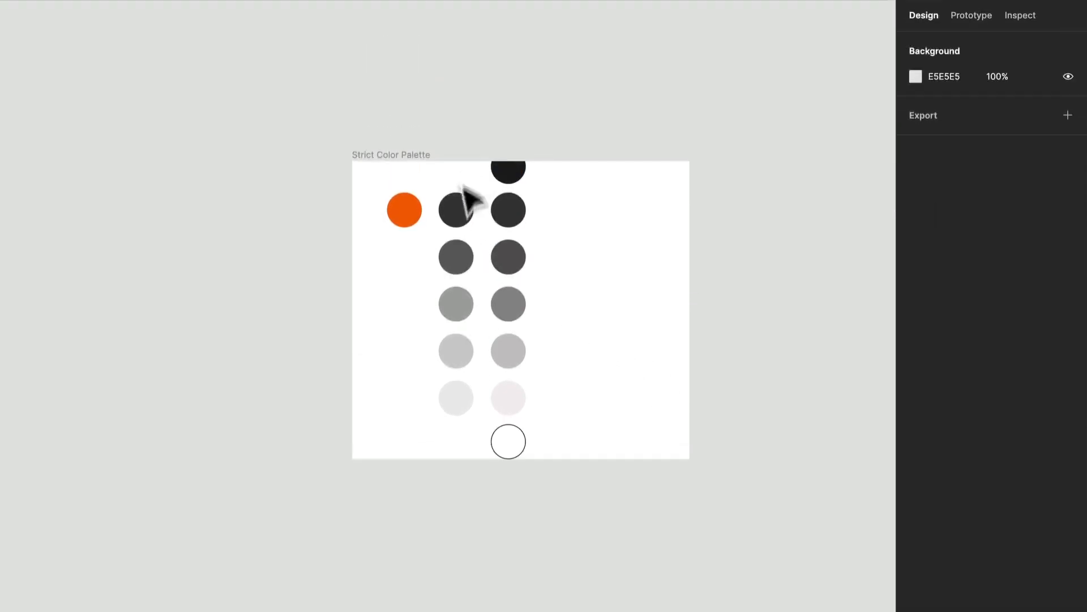
# Delete the grey circles of the first column.
pyautogui.moveTo(464, 186); pyautogui.dragTo(464, 414)
pyautogui.press('Delete')
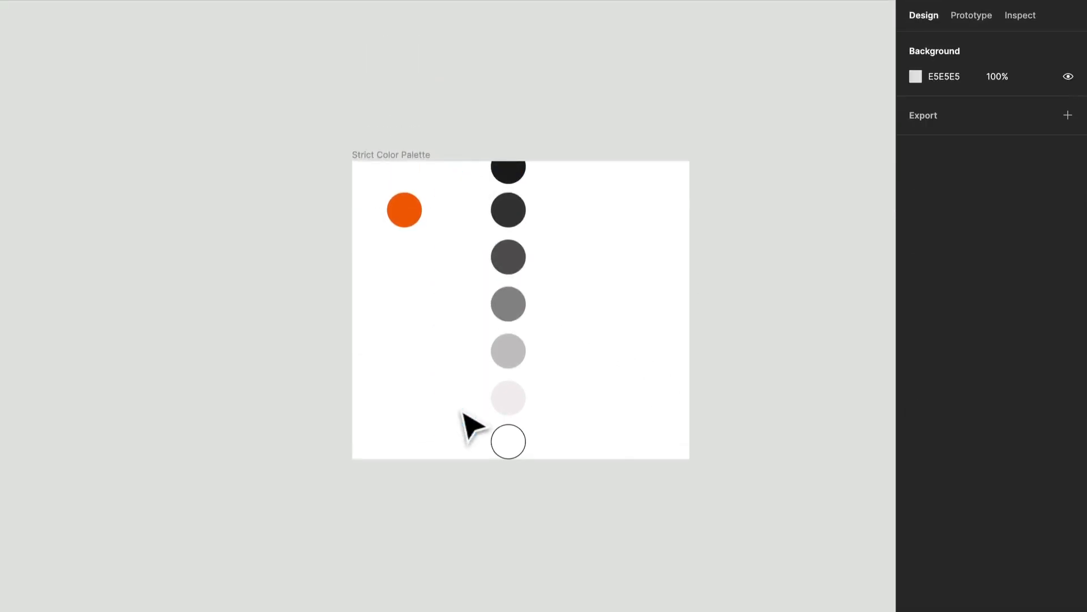
# Rotate the column of seven circles 90 degrees into a horizontal row, darkest on the left.
pyautogui.moveTo(613, 446); pyautogui.dragTo(473, 174)
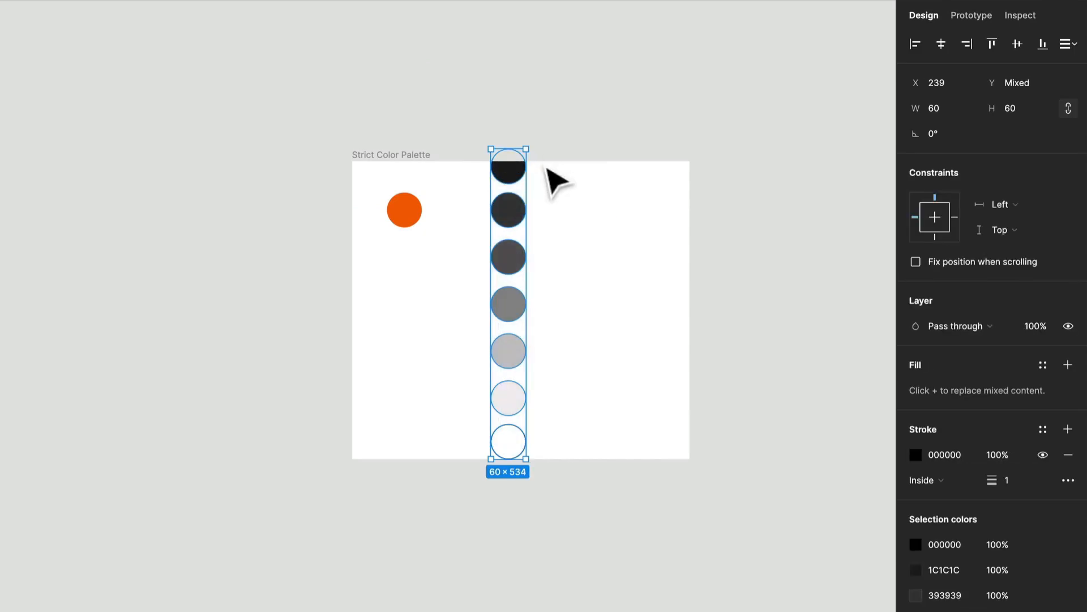
pyautogui.moveTo(534, 151); pyautogui.dragTo(479, 146)
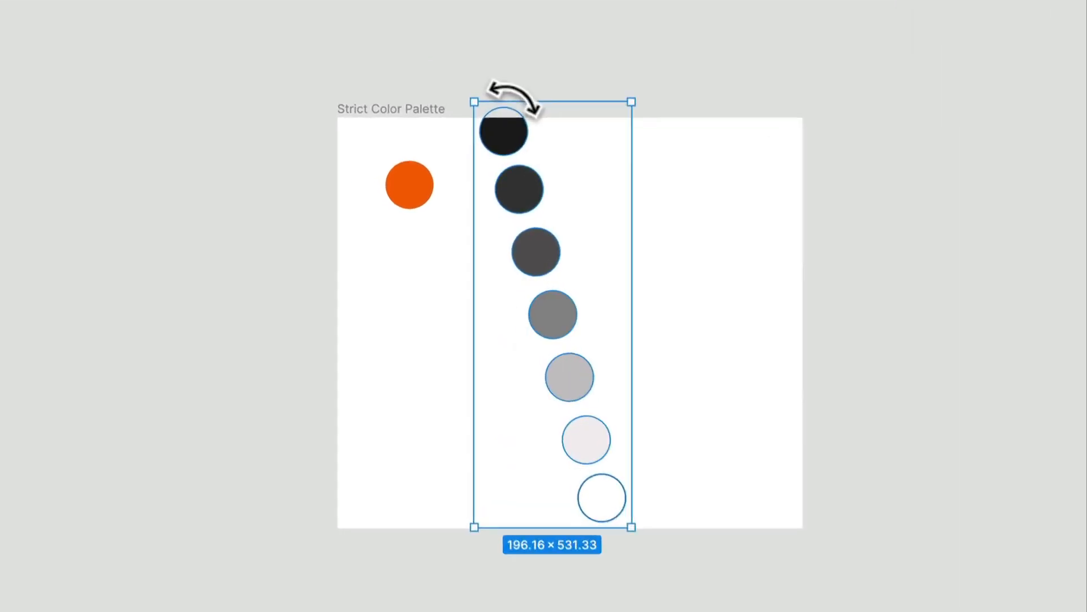
pyautogui.moveTo(513, 96); pyautogui.dragTo(552, 109)
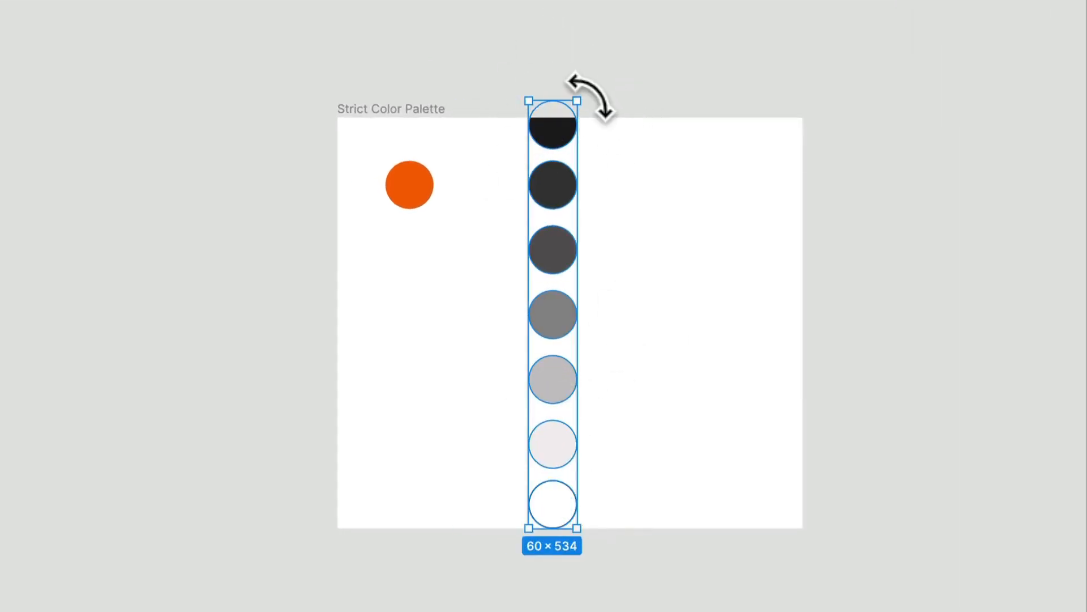
pyautogui.moveTo(573, 90); pyautogui.dragTo(415, 310)
pyautogui.click(666, 240)
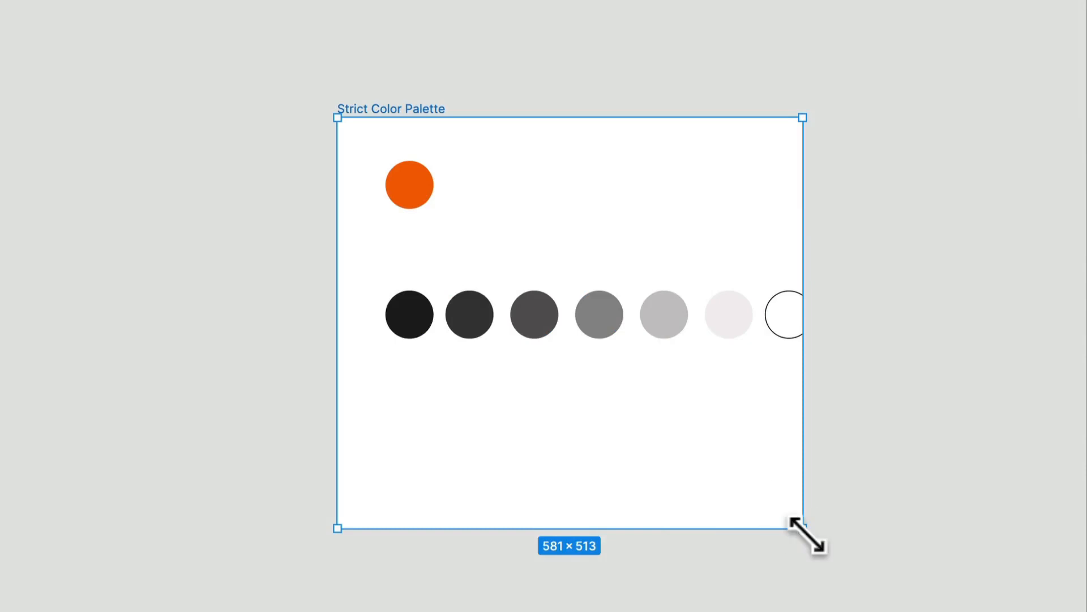
# Resize the palette frame to about 672 × 328 so the row fits inside.
pyautogui.moveTo(802, 528); pyautogui.dragTo(895, 386)
pyautogui.moveTo(830, 373); pyautogui.dragTo(808, 369)
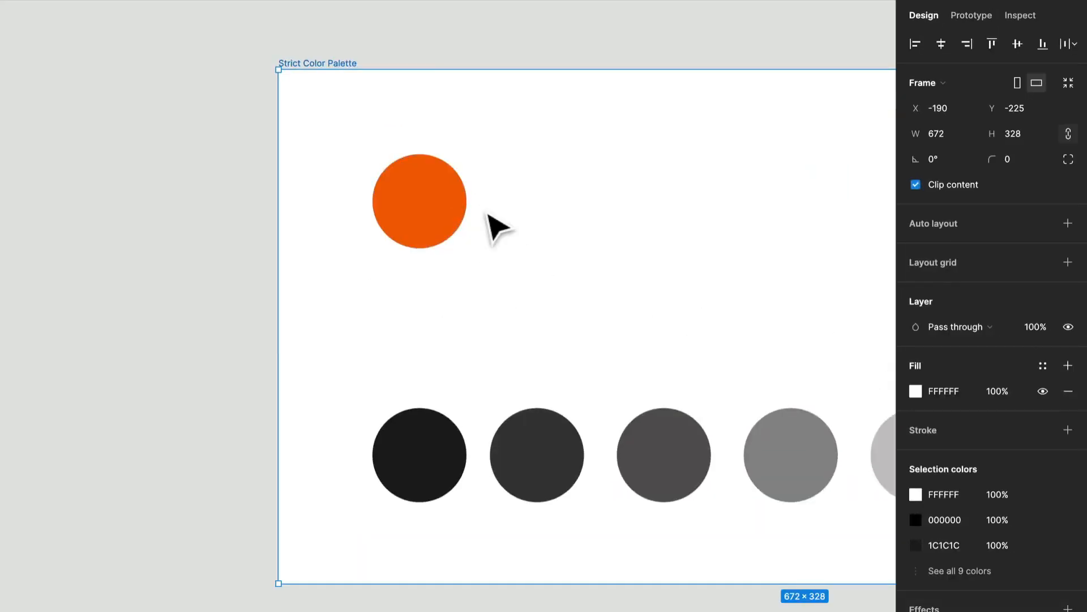
pyautogui.scroll(-5, 487, 214)
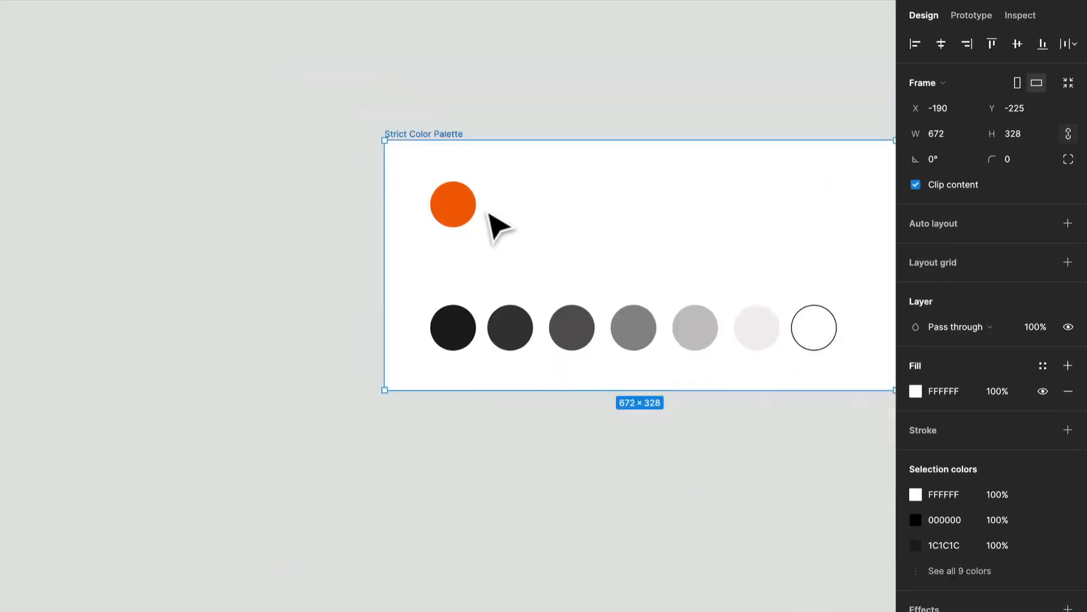
# Duplicate the orange circle, placing the copy directly to its right.
pyautogui.moveTo(520, 226); pyautogui.dragTo(341, 236)
pyautogui.click(282, 208)
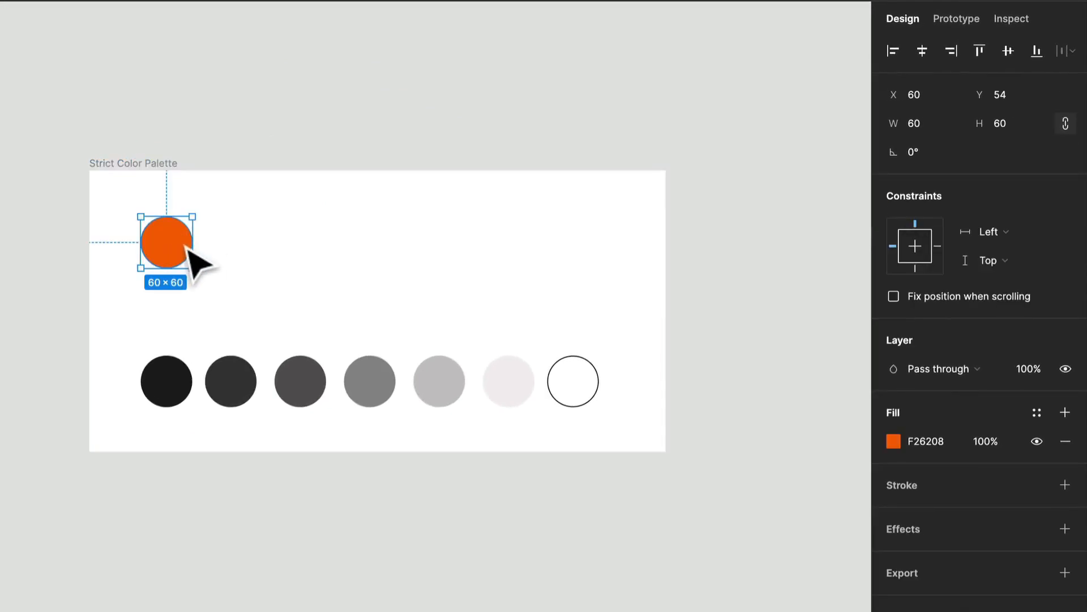
pyautogui.moveTo(188, 252); pyautogui.dragTo(256, 248)
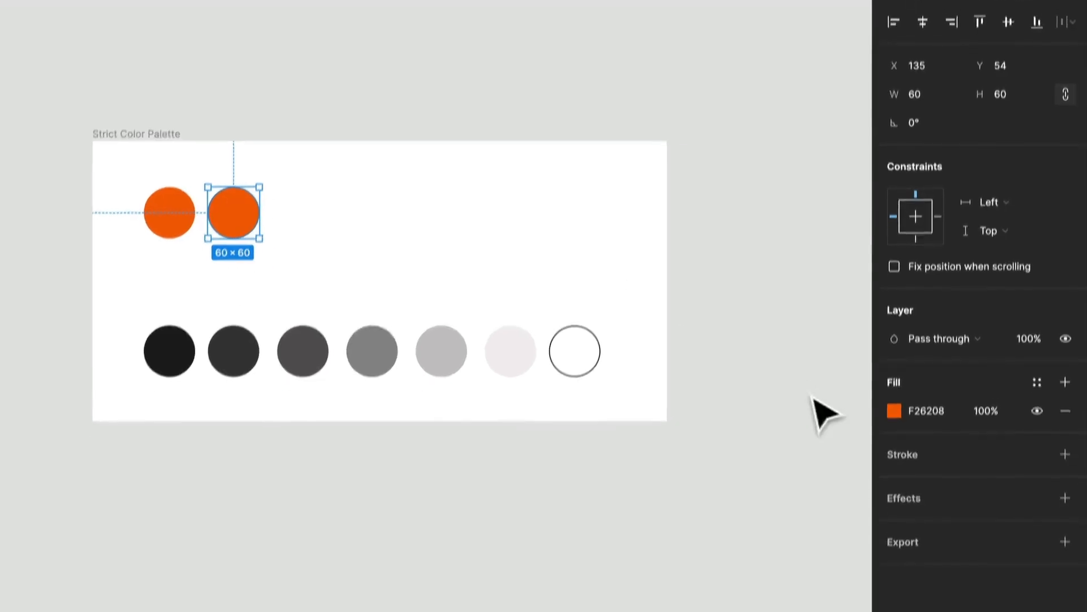
# Lighten the copied orange circle's fill to EE9E6C.
pyautogui.click(897, 338)
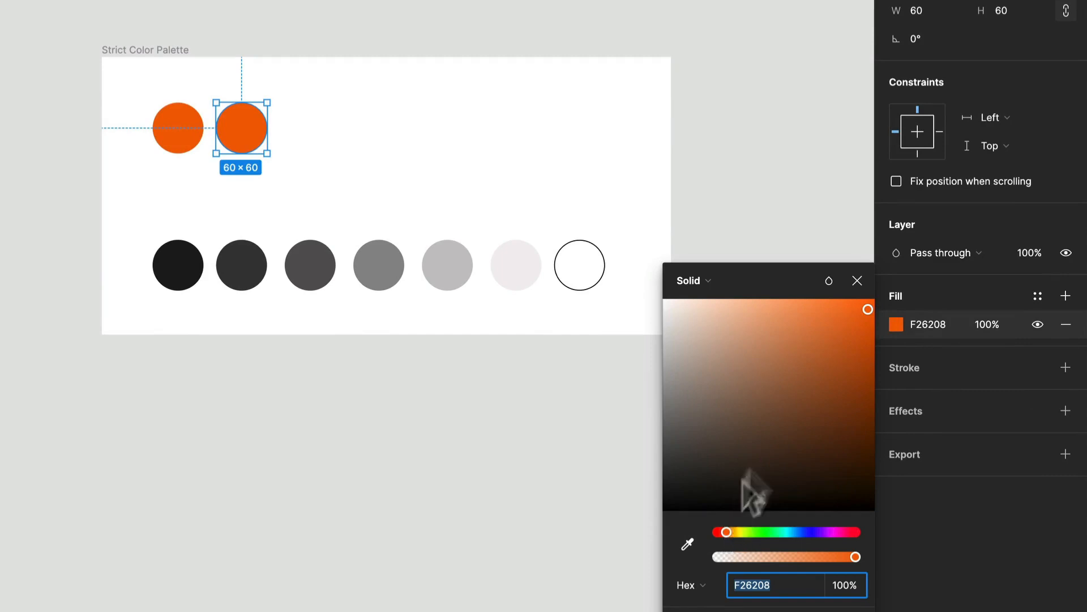
pyautogui.moveTo(866, 312); pyautogui.dragTo(779, 313)
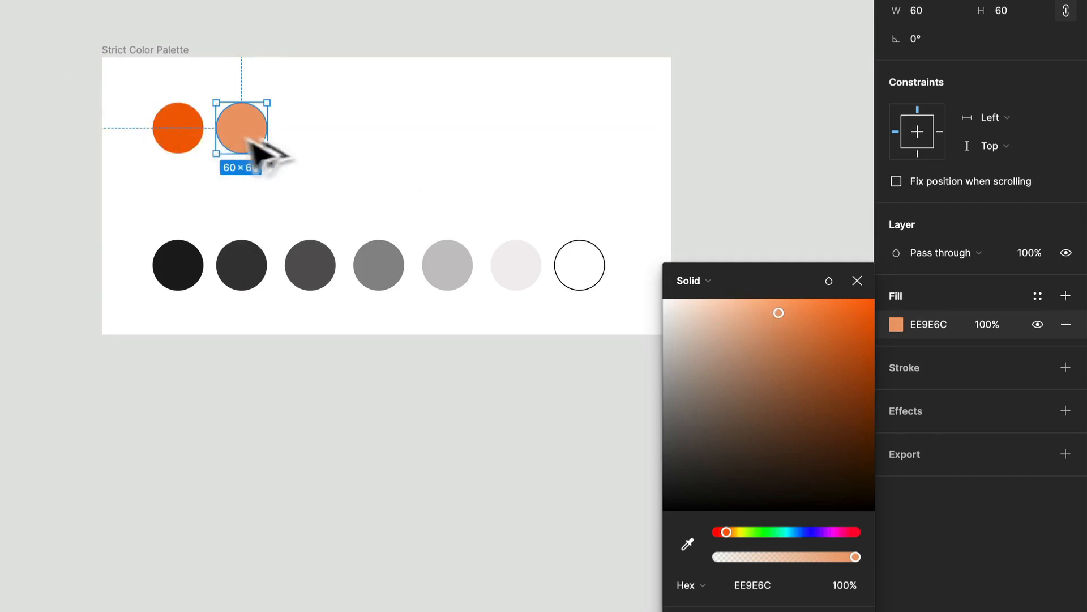
# Duplicate the light orange circle to its right and lighten the copy's fill to F4D6C2.
pyautogui.moveTo(256, 139); pyautogui.dragTo(304, 150)
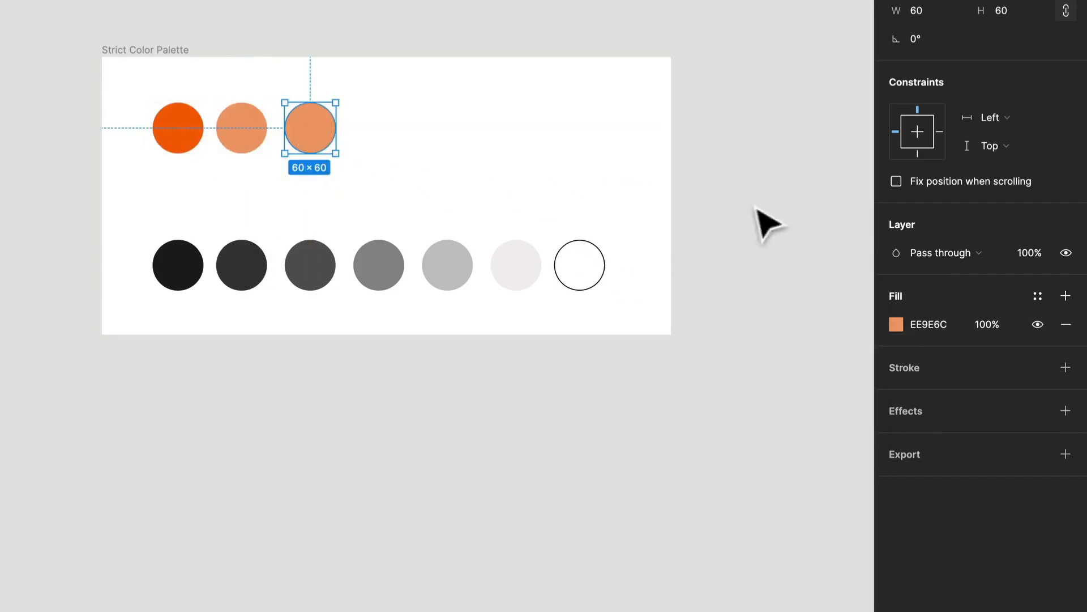
pyautogui.click(897, 324)
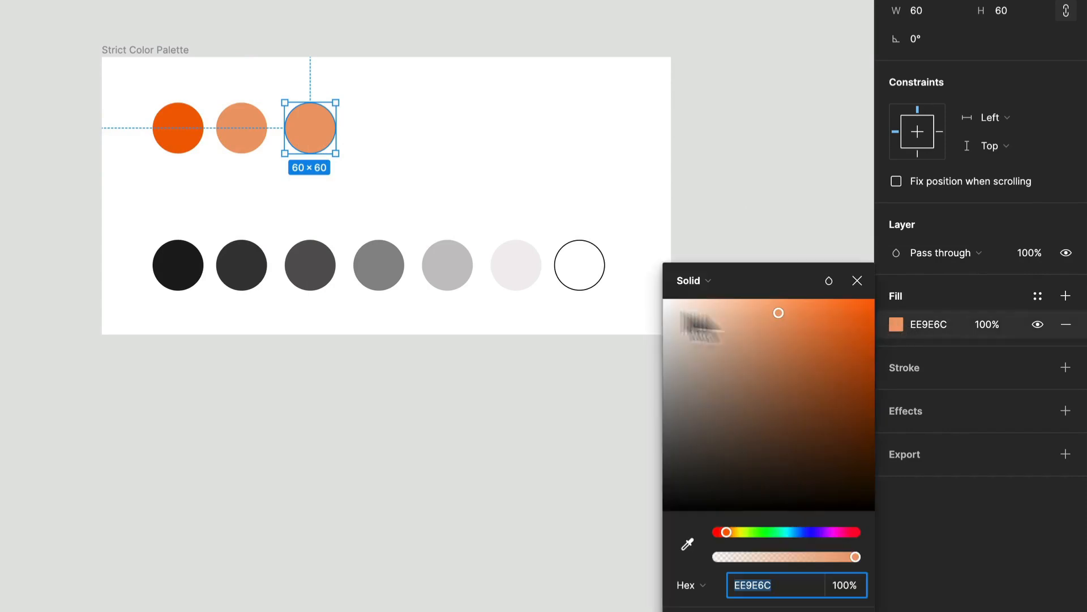
pyautogui.click(753, 311)
pyautogui.moveTo(752, 315); pyautogui.dragTo(712, 319)
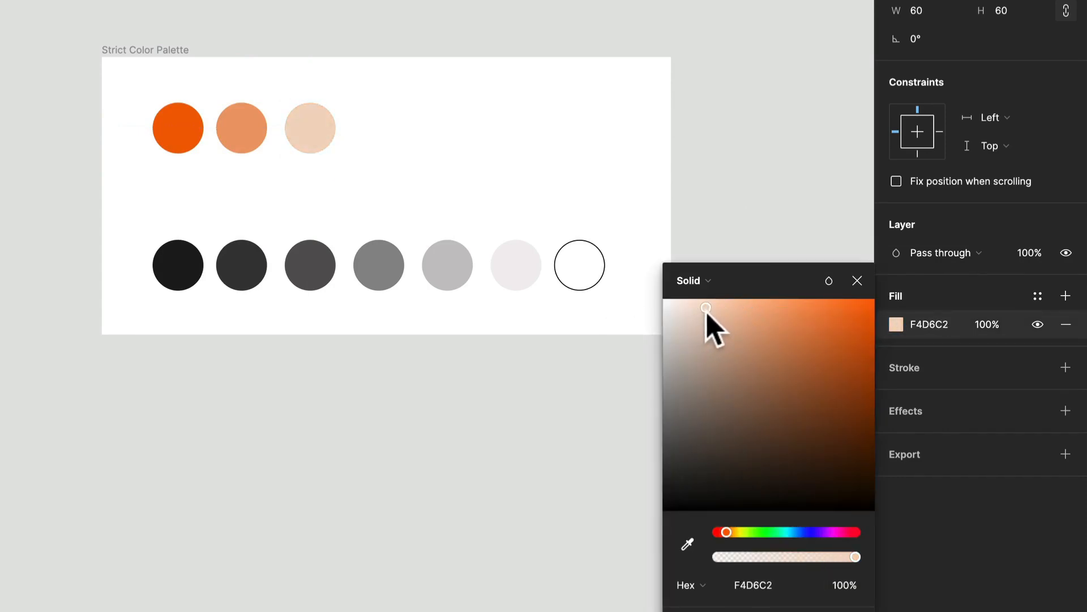
# Duplicate the dark orange circle, placing the copy directly below it.
pyautogui.moveTo(233, 134); pyautogui.dragTo(189, 147)
pyautogui.click(197, 146)
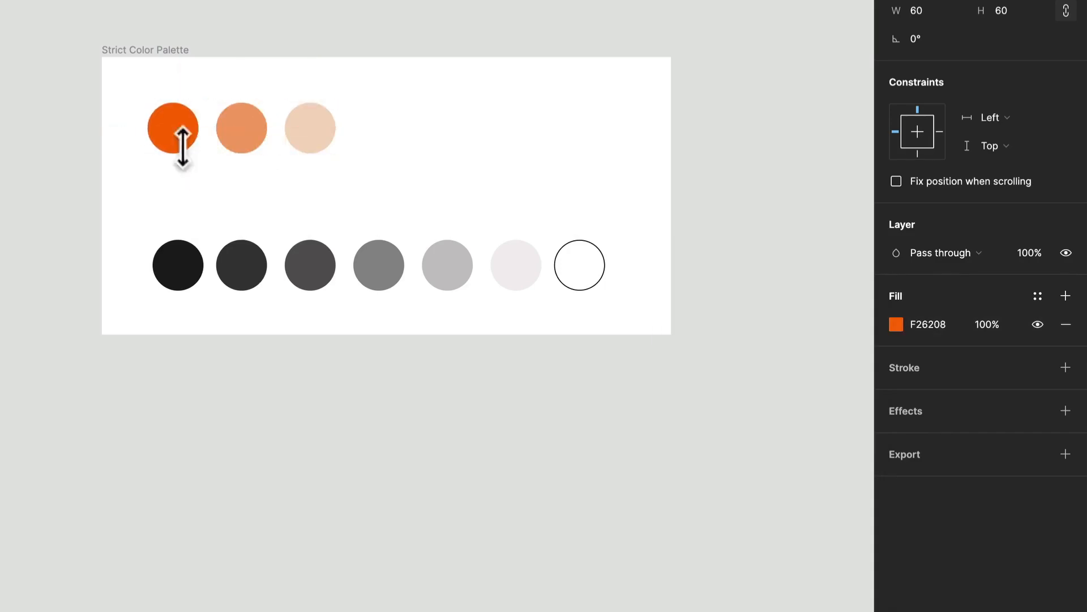
pyautogui.click(368, 204)
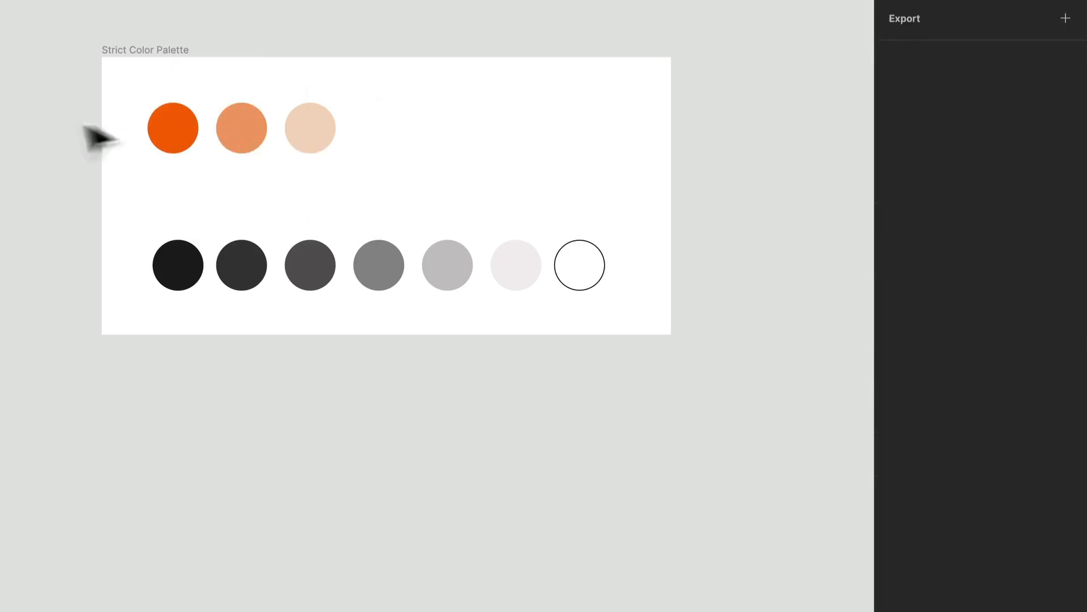
pyautogui.moveTo(363, 163); pyautogui.dragTo(180, 218)
pyautogui.click(176, 146)
# Change the new circle's fill from orange to a yellow, F5D04A.
pyautogui.click(898, 324)
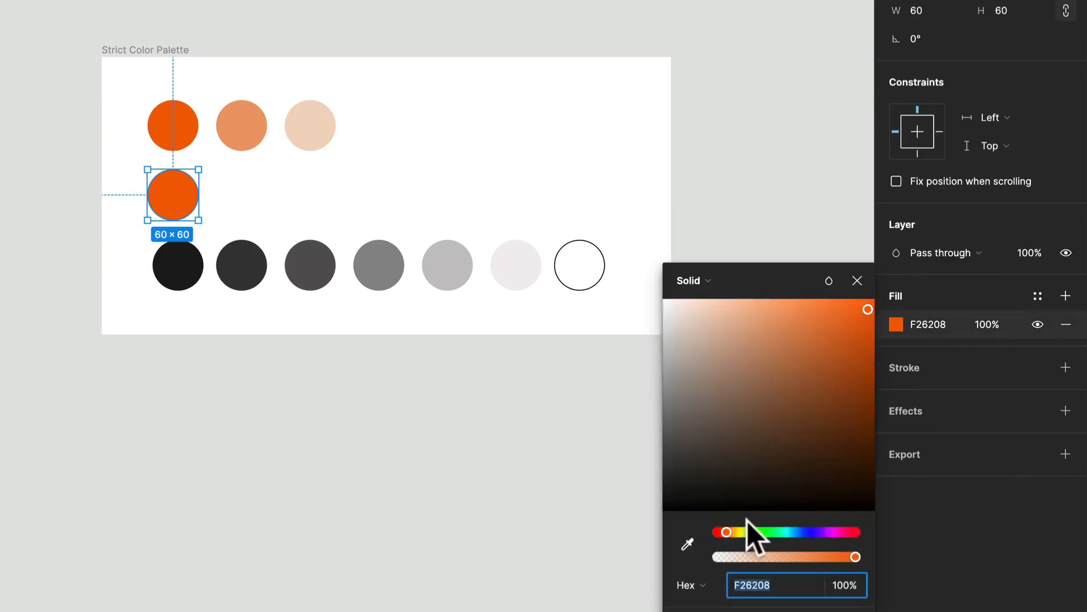
pyautogui.moveTo(727, 532); pyautogui.dragTo(736, 532)
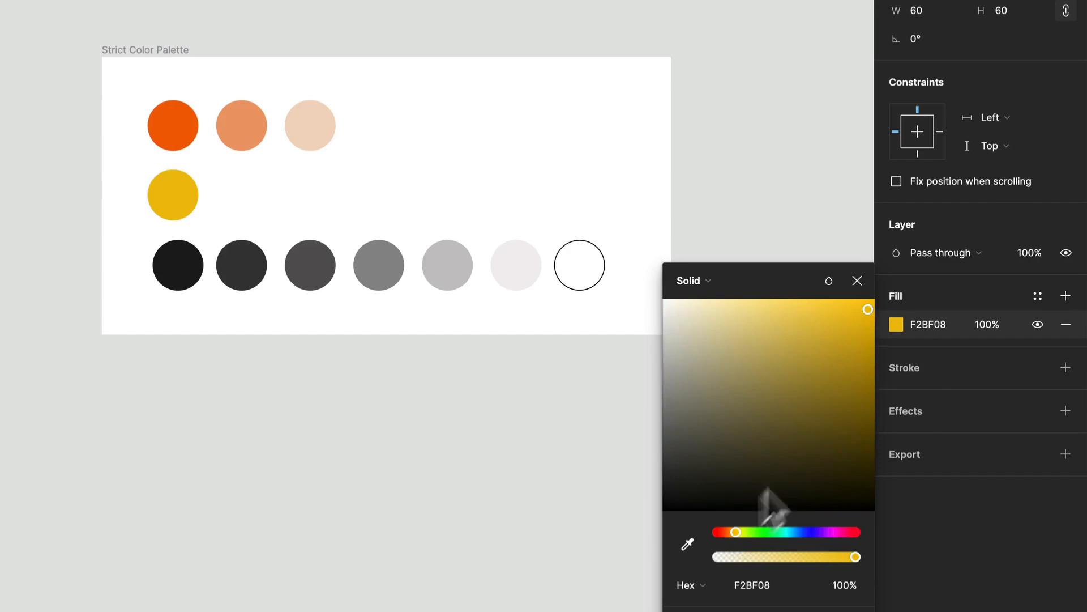
pyautogui.moveTo(848, 362); pyautogui.dragTo(814, 309)
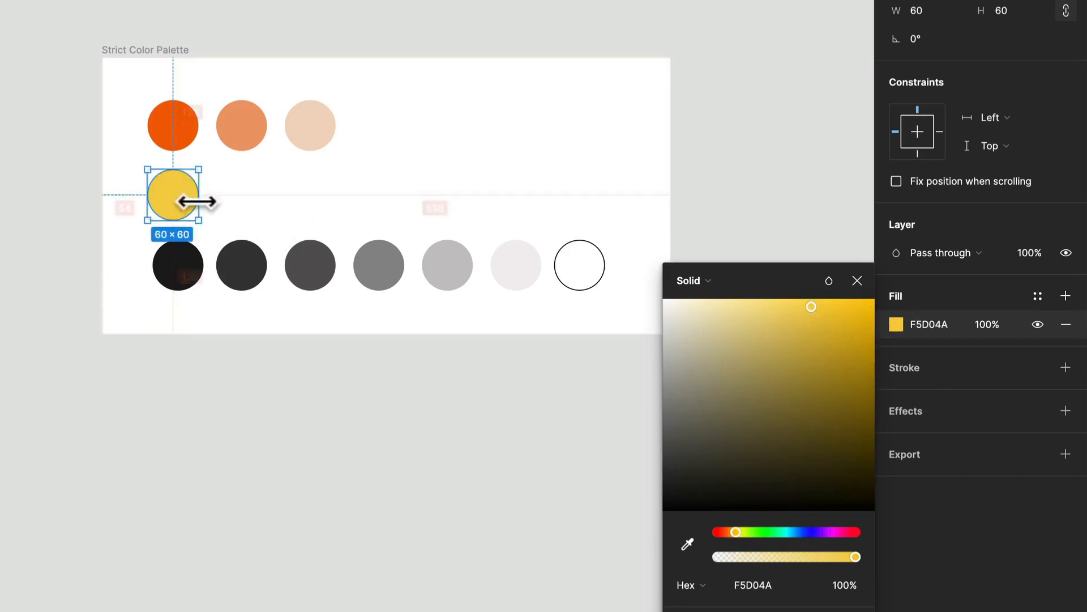
# Duplicate the yellow circle to its right and lighten the copy's fill to FEEAA3.
pyautogui.moveTo(188, 199); pyautogui.dragTo(253, 209)
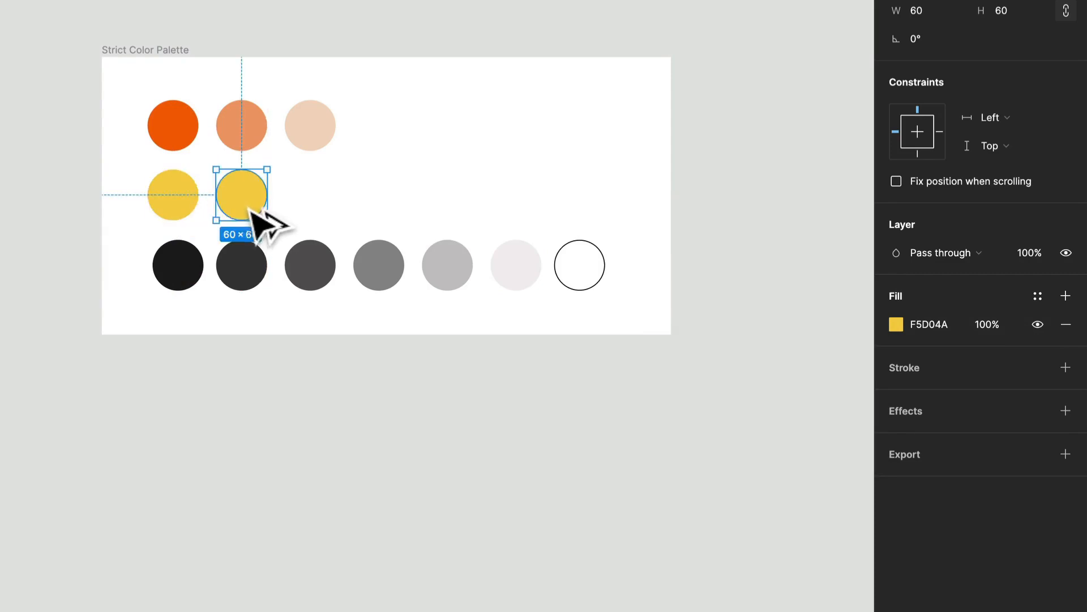
pyautogui.click(896, 325)
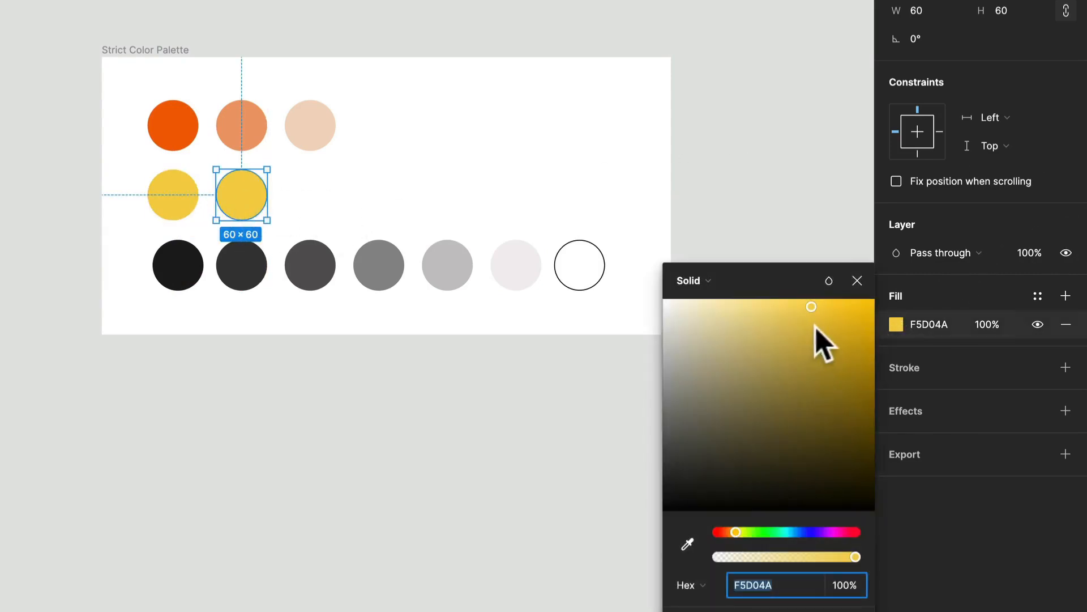
pyautogui.moveTo(813, 308); pyautogui.dragTo(755, 300)
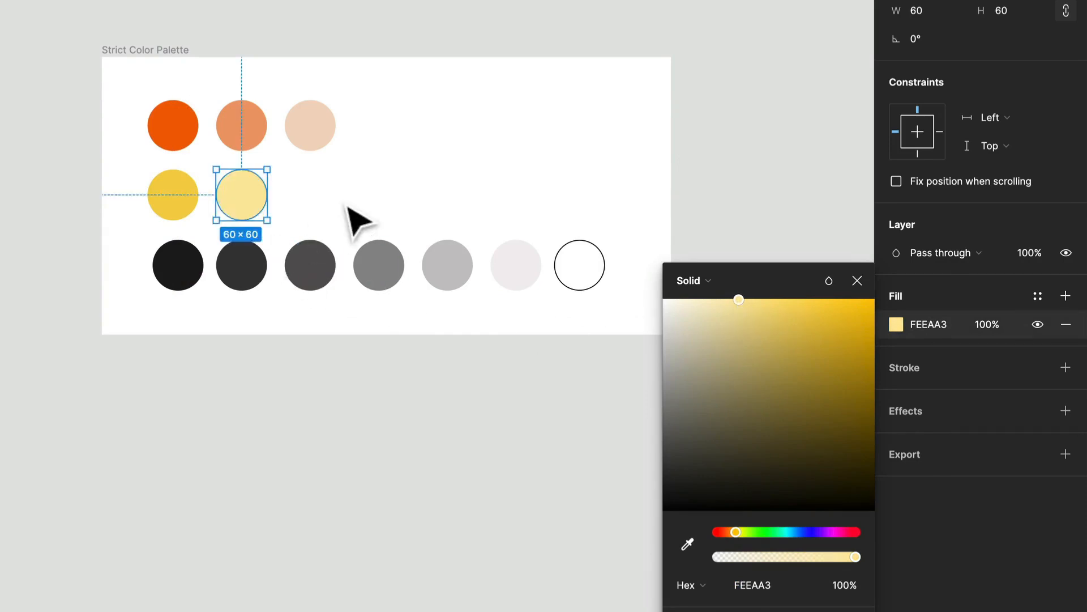
# Duplicate both yellow circles together, placing the pair to their right in the same row.
pyautogui.click(356, 222)
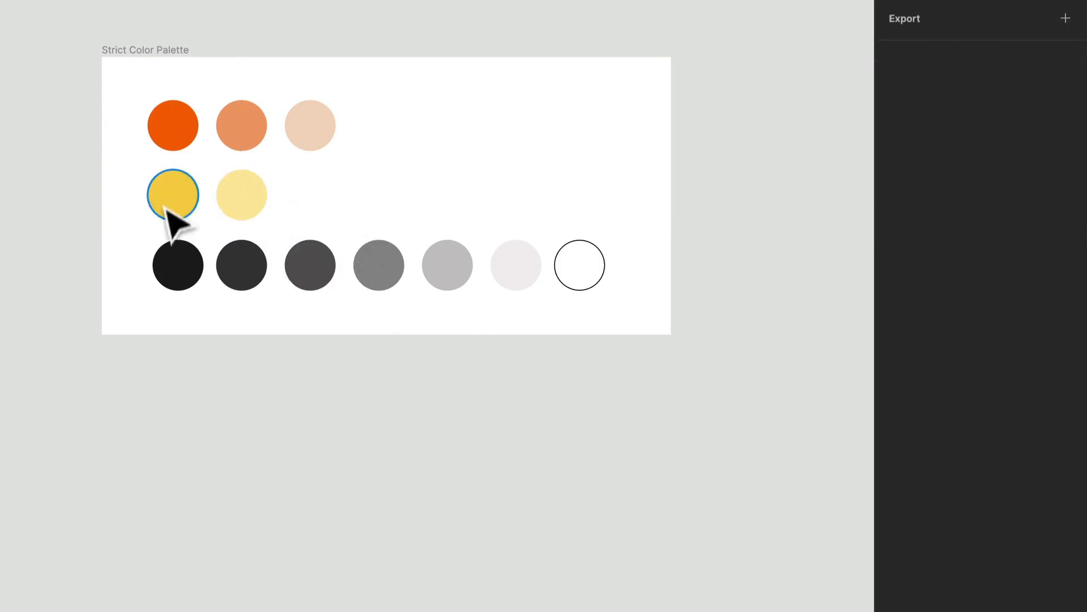
pyautogui.click(187, 213)
pyautogui.click(352, 218)
pyautogui.click(218, 206)
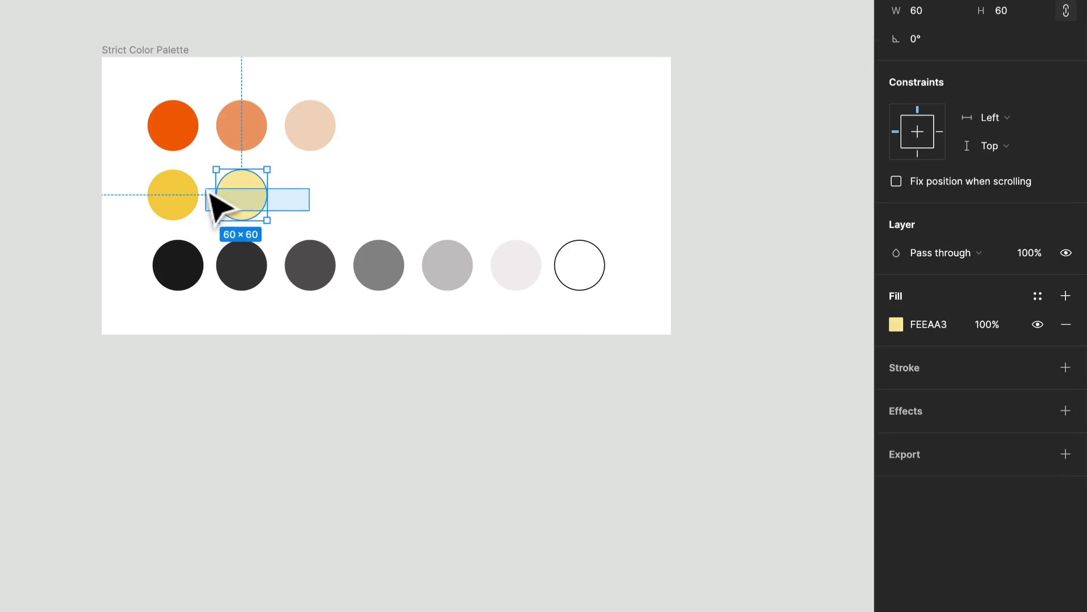
pyautogui.keyDown('shift'); pyautogui.click(190, 195); pyautogui.keyUp('shift')
pyautogui.moveTo(191, 195); pyautogui.dragTo(326, 210)
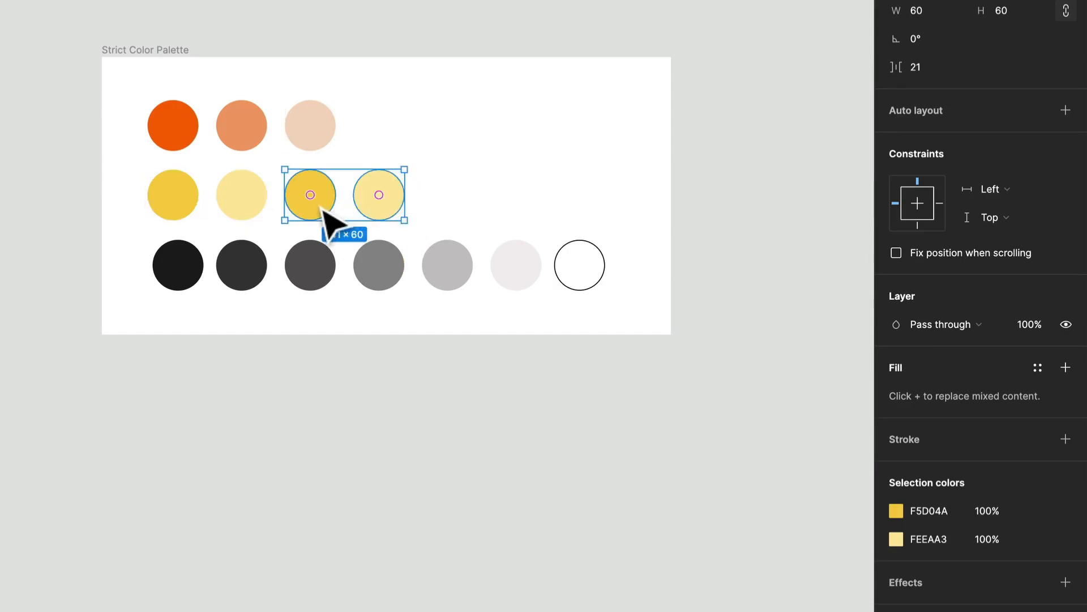
pyautogui.click(324, 209)
# Shift the first copied yellow circle's hue to blue, 4AA3F5.
pyautogui.click(900, 330)
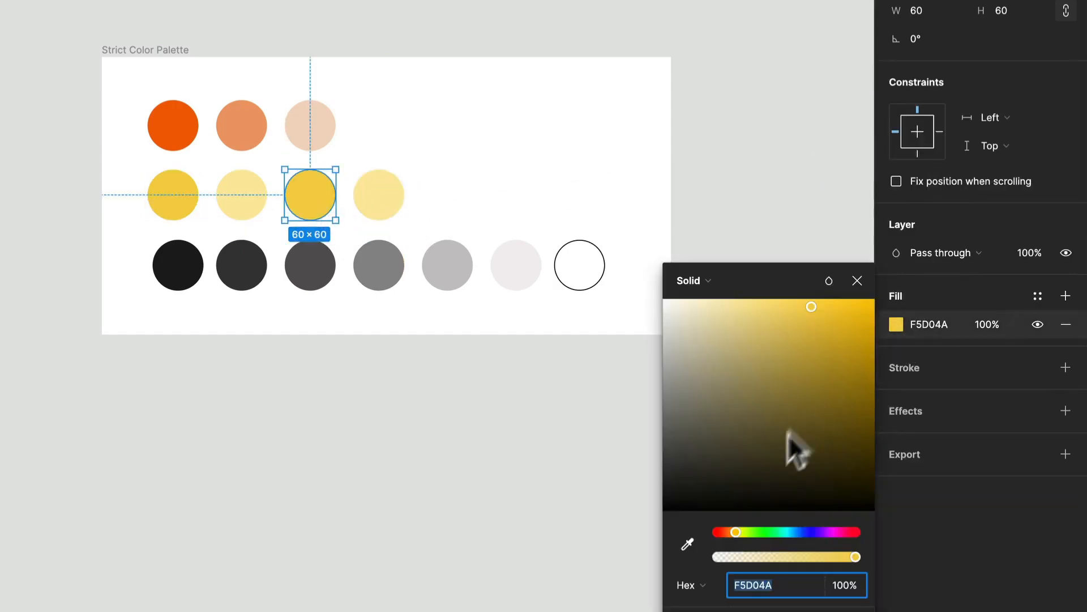
pyautogui.moveTo(738, 533); pyautogui.dragTo(798, 533)
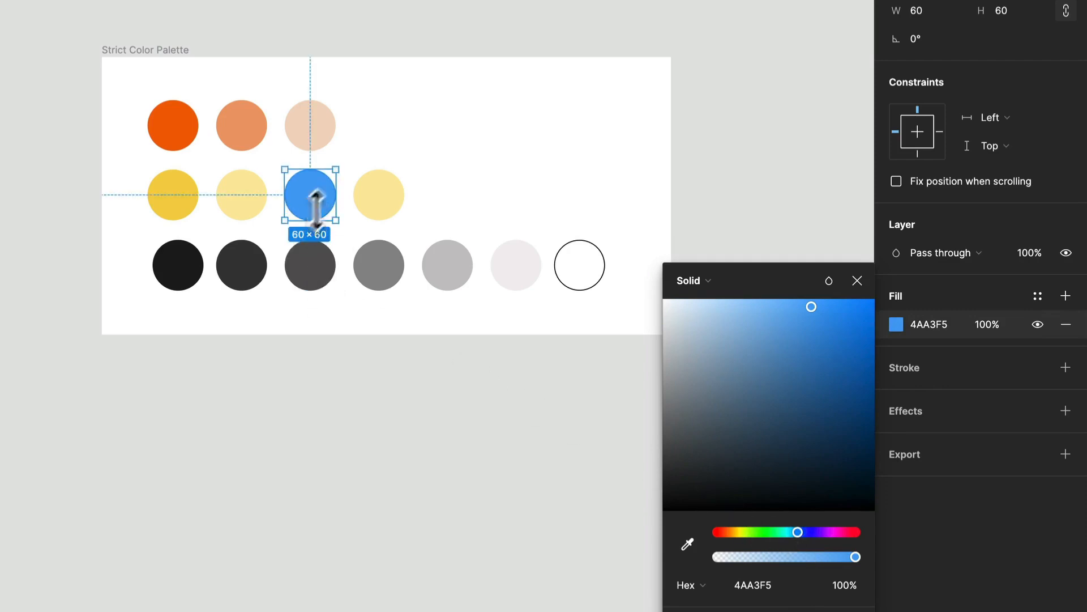
pyautogui.click(187, 209)
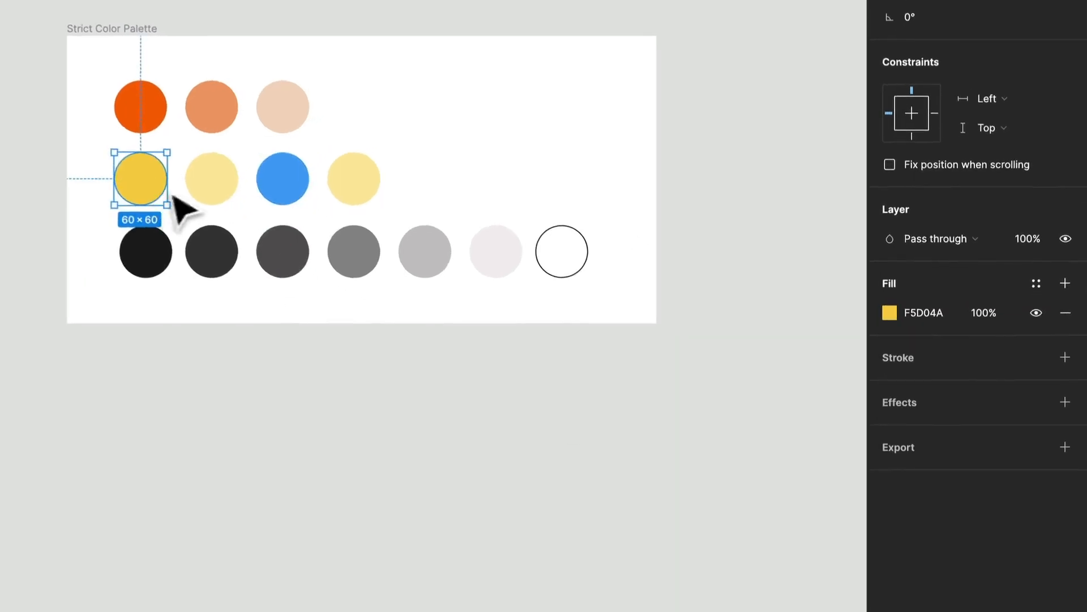
pyautogui.click(273, 189)
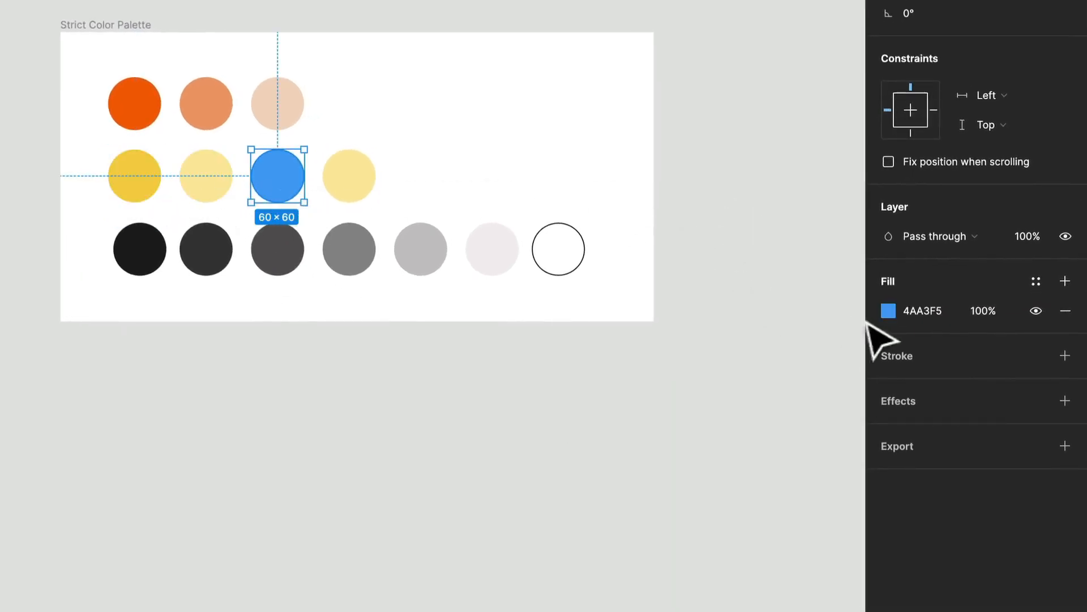
pyautogui.click(888, 311)
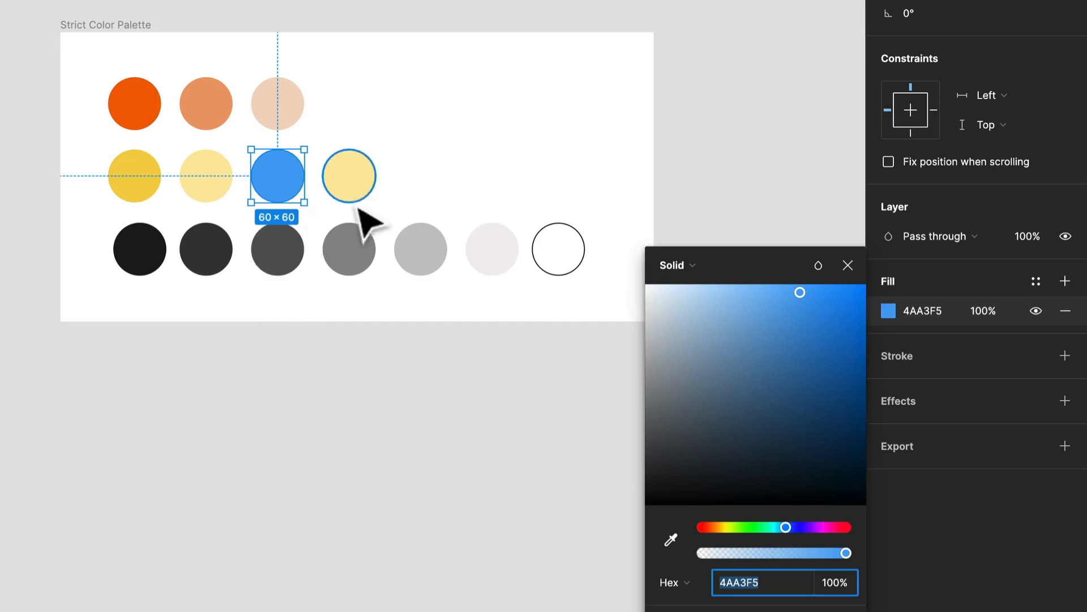
# Shift the light yellow copy's hue to a light blue, A3DDFE.
pyautogui.click(343, 196)
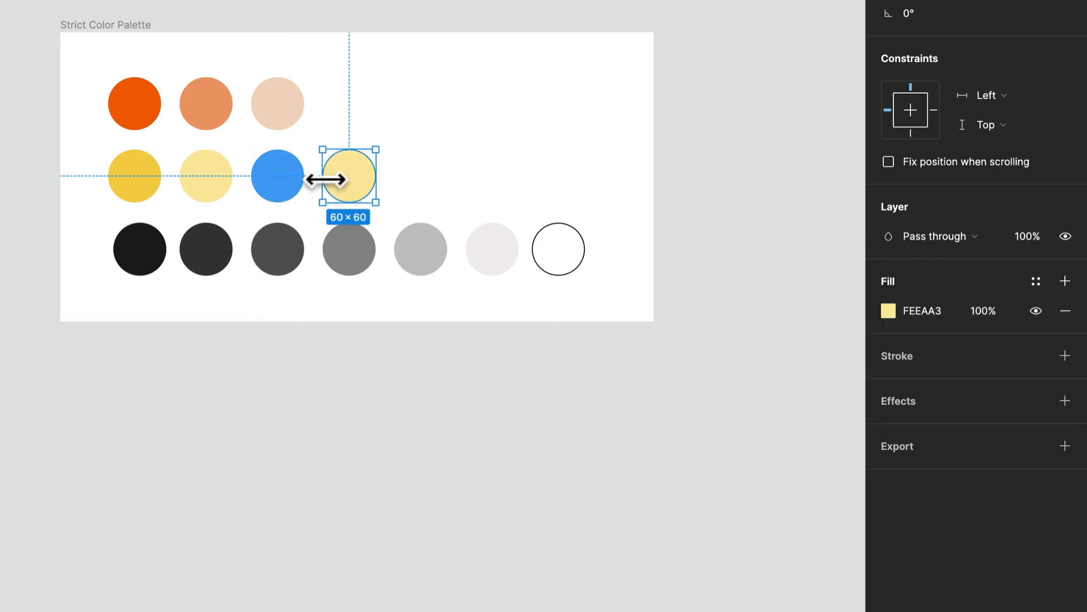
pyautogui.click(888, 310)
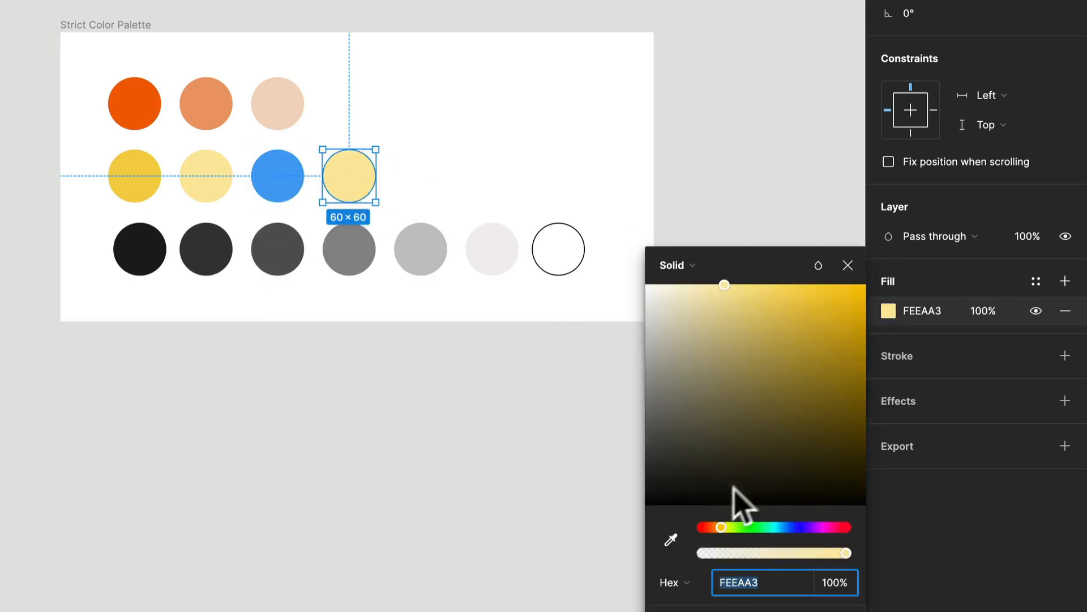
pyautogui.moveTo(720, 527); pyautogui.dragTo(784, 527)
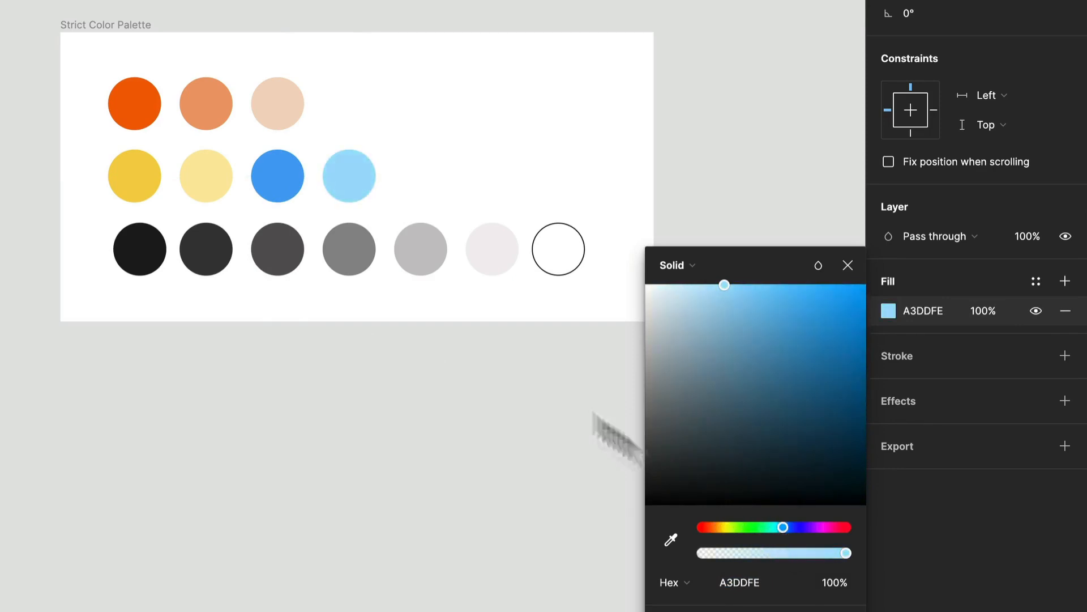
pyautogui.click(532, 188)
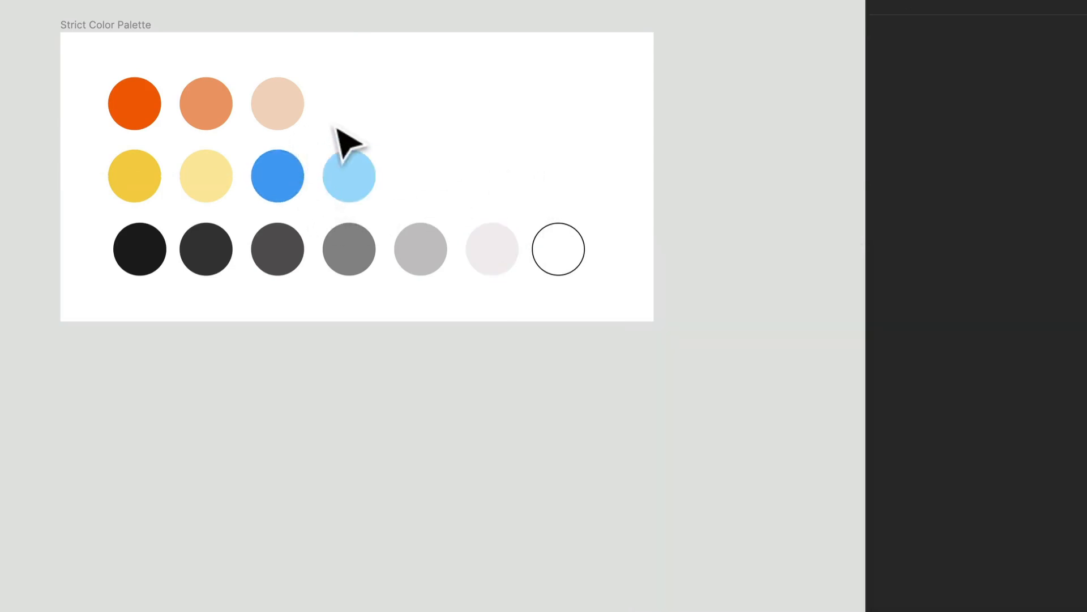
# Duplicate the Strict Color Palette frame, placing the copy below the original.
pyautogui.click(286, 122)
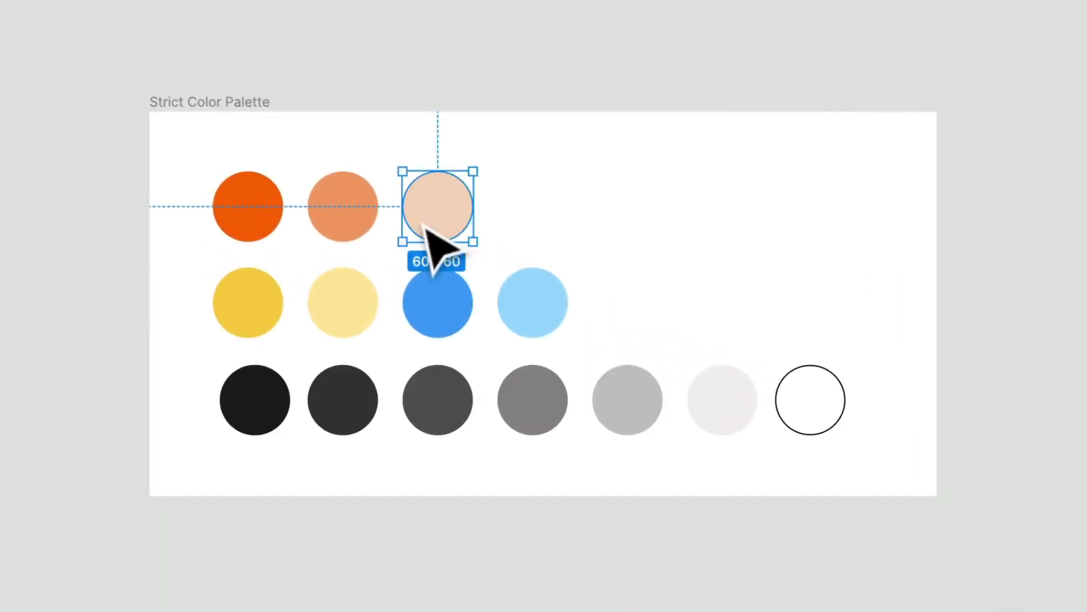
pyautogui.click(529, 212)
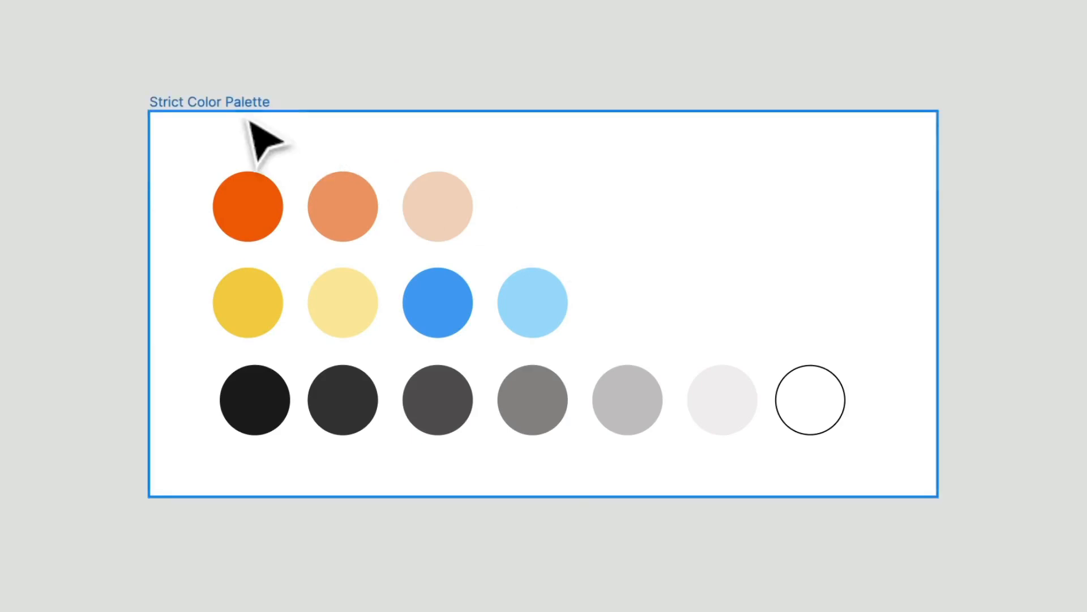
pyautogui.click(238, 102)
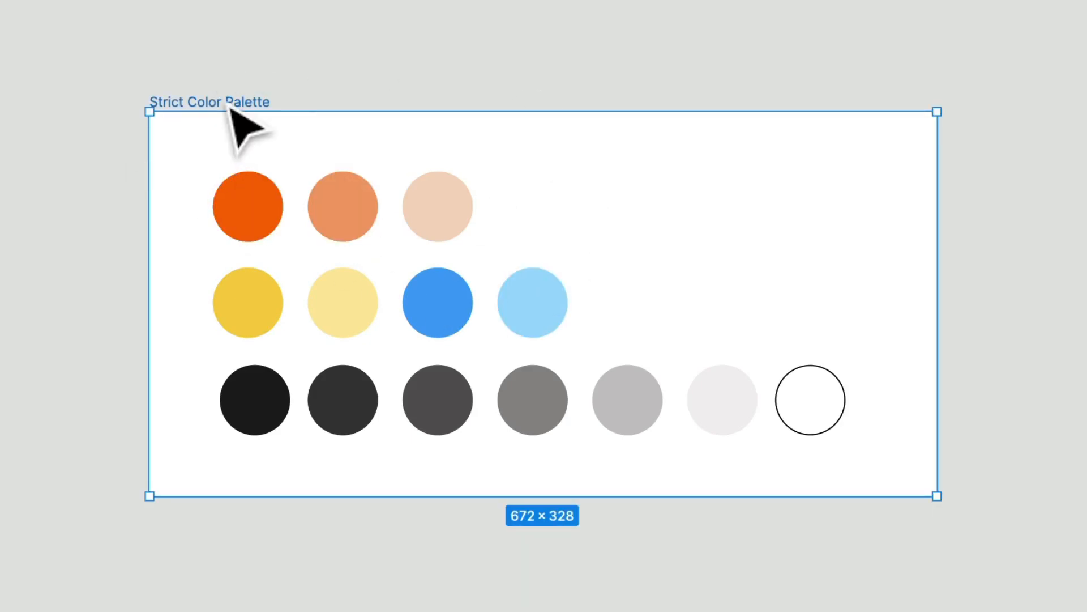
pyautogui.keyDown('alt'); pyautogui.moveTo(245, 141); pyautogui.dragTo(468, 403); pyautogui.keyUp('alt')
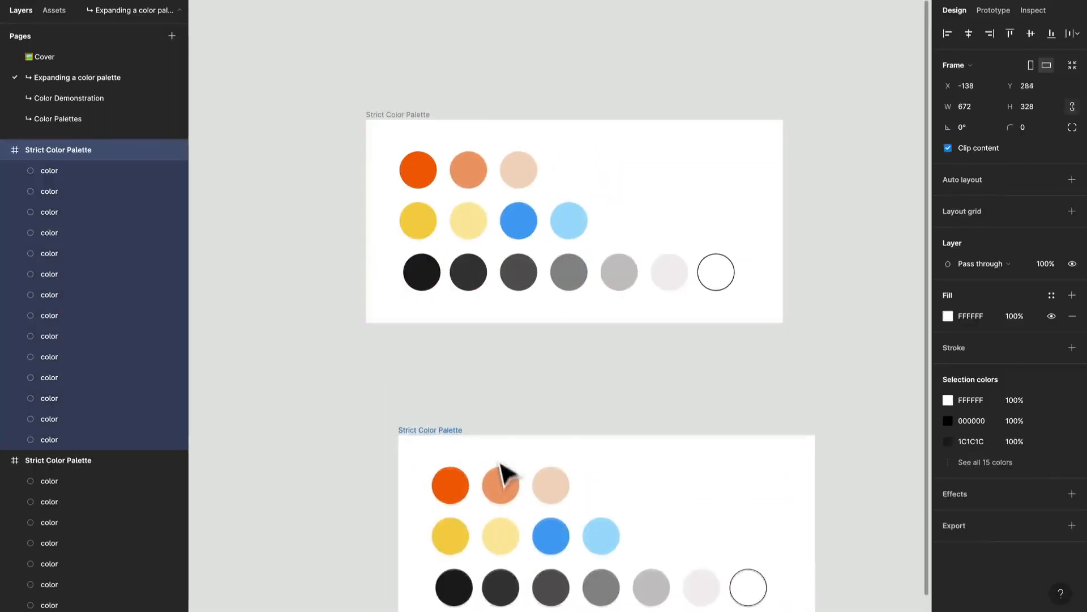
pyautogui.click(463, 430)
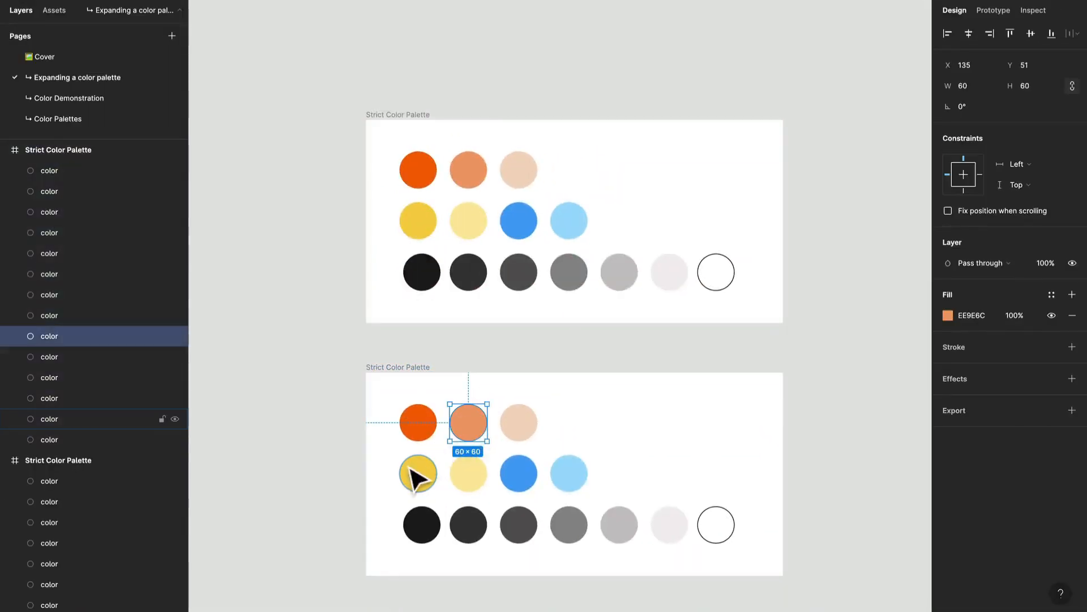
# Delete all circles in the copied frame except the dark orange, one dark grey and the outlined white circle.
pyautogui.moveTo(387, 465); pyautogui.dragTo(687, 486)
pyautogui.press('Delete')
pyautogui.click(473, 427)
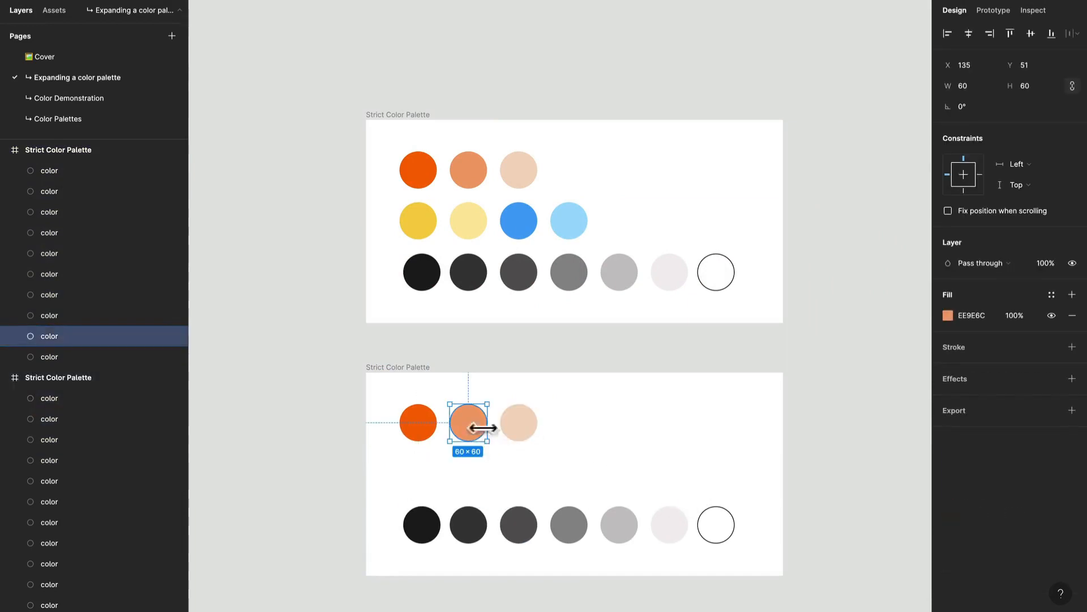
pyautogui.press('Delete')
pyautogui.click(520, 434)
pyautogui.press('Delete')
pyautogui.click(430, 512)
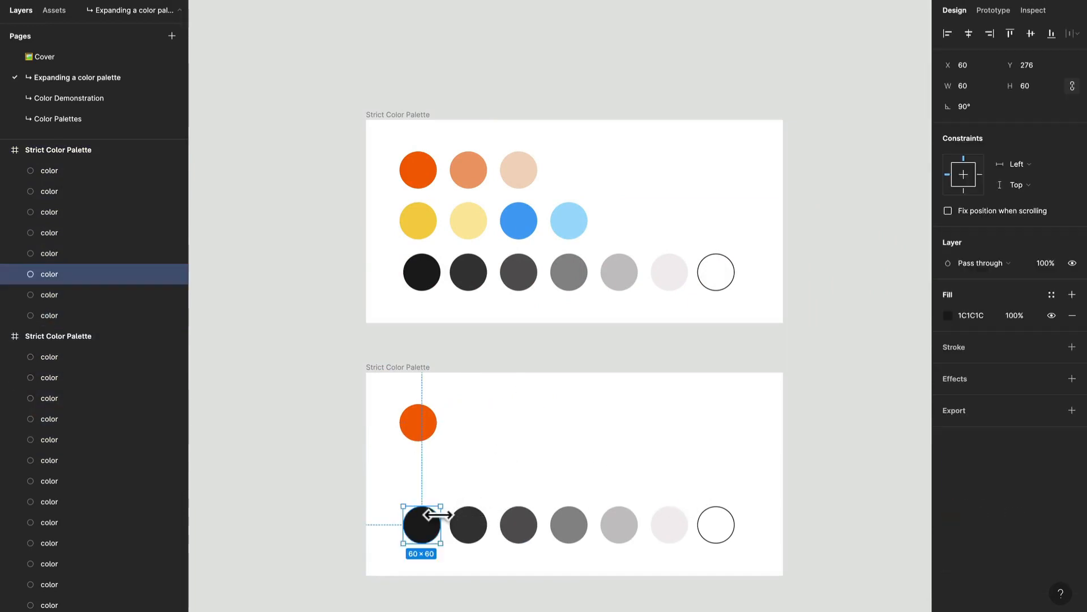
pyautogui.press('Delete')
pyautogui.moveTo(505, 501); pyautogui.dragTo(657, 543)
pyautogui.press('Delete')
# Move the dark grey and white circles up into the orange circle's row.
pyautogui.moveTo(476, 521); pyautogui.dragTo(473, 426)
pyautogui.moveTo(723, 538); pyautogui.dragTo(521, 434)
pyautogui.click(593, 482)
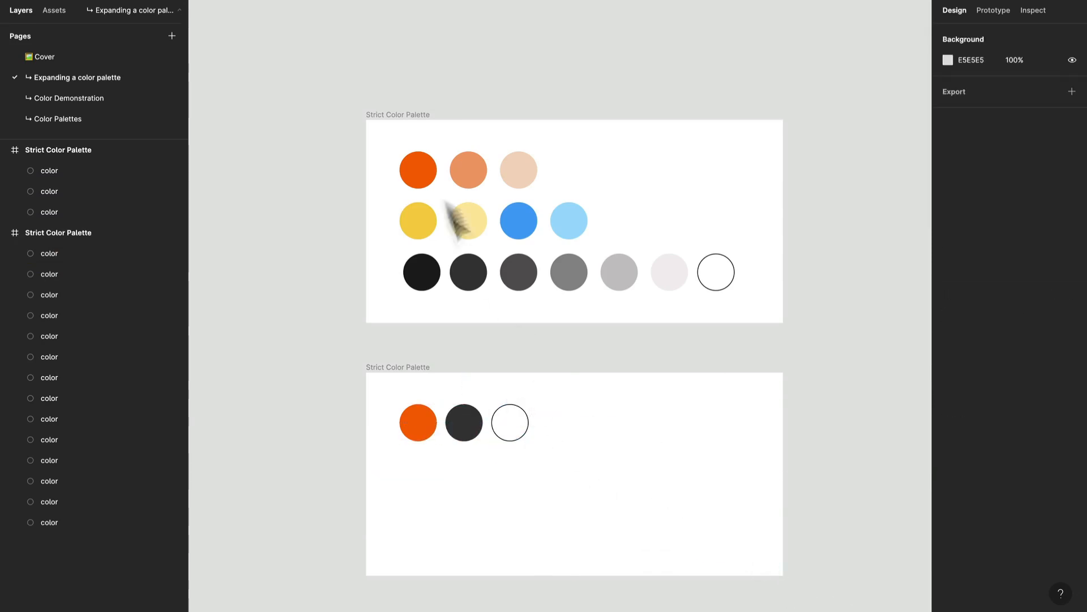
# Extend the original palette frame upward to about 672 × 447.
pyautogui.click(405, 115)
pyautogui.moveTo(405, 119); pyautogui.dragTo(406, 46)
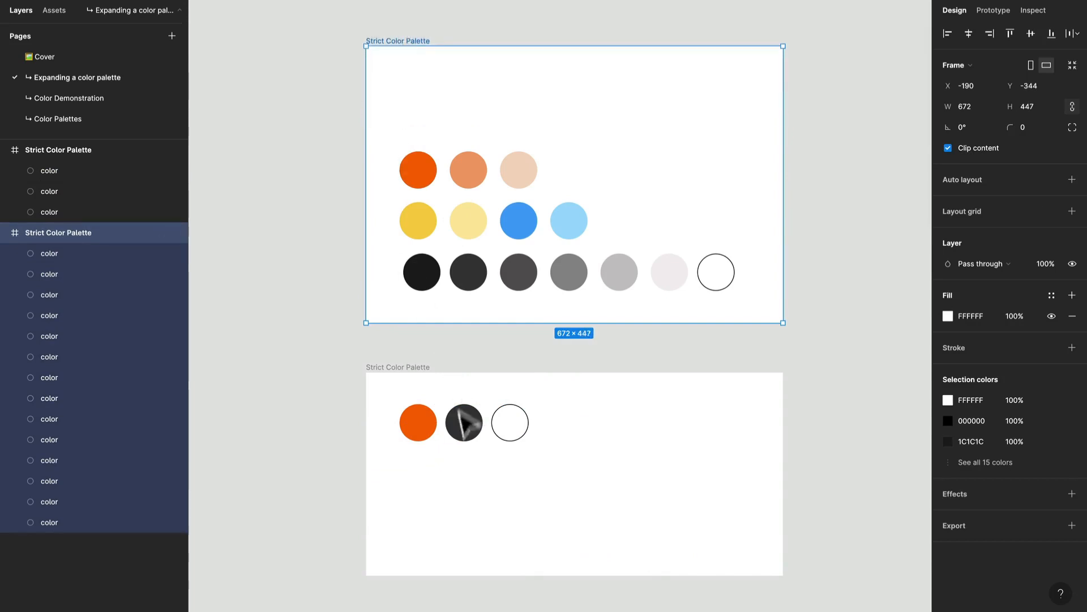
# Move the orange, dark grey and white circles from the copy into the new space at the top of the original frame.
pyautogui.moveTo(586, 472); pyautogui.dragTo(430, 94)
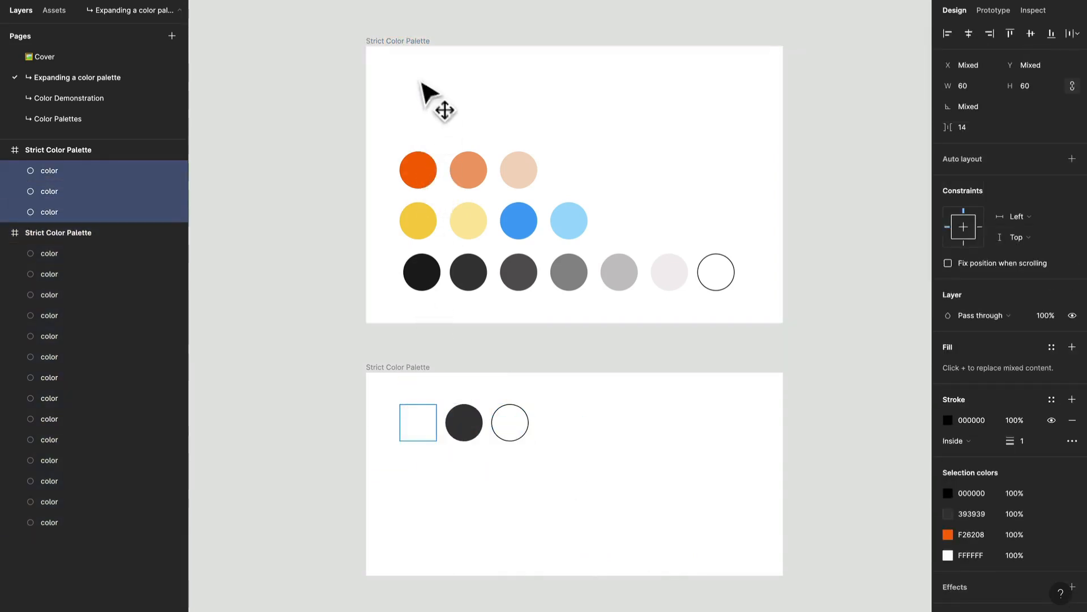
pyautogui.click(498, 512)
pyautogui.moveTo(552, 471); pyautogui.dragTo(391, 397)
pyautogui.moveTo(457, 431); pyautogui.dragTo(481, 100)
pyautogui.click(582, 140)
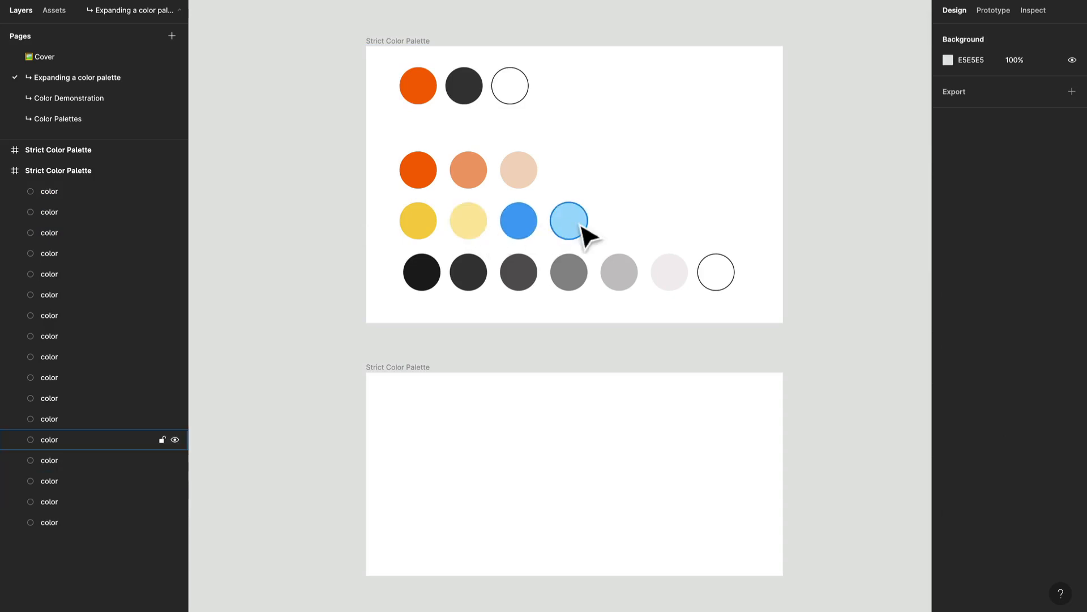
pyautogui.moveTo(628, 221); pyautogui.dragTo(446, 473)
pyautogui.press('super+z')
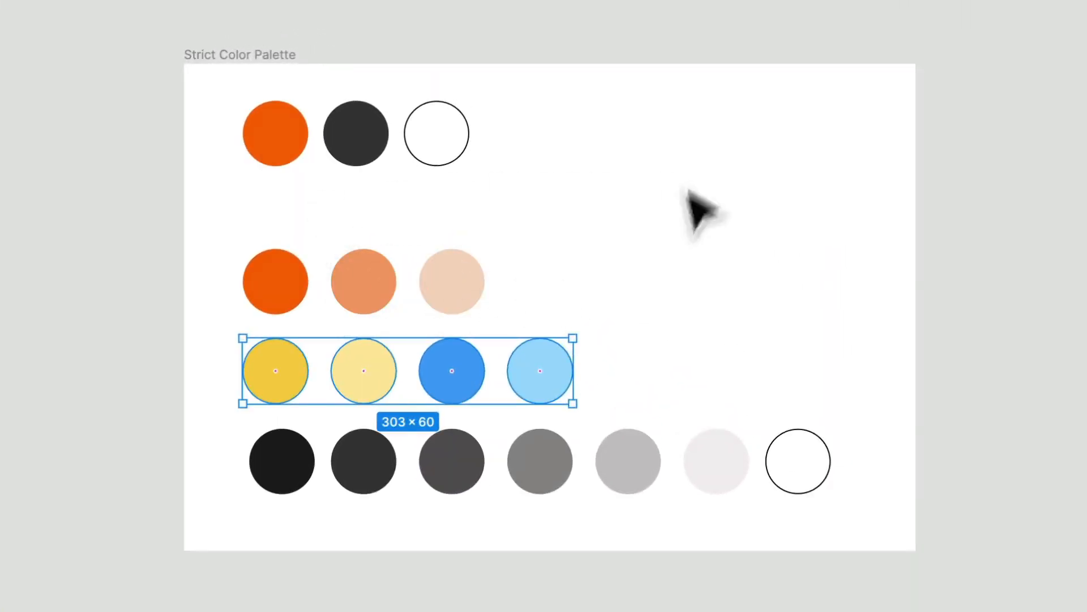
pyautogui.click(640, 283)
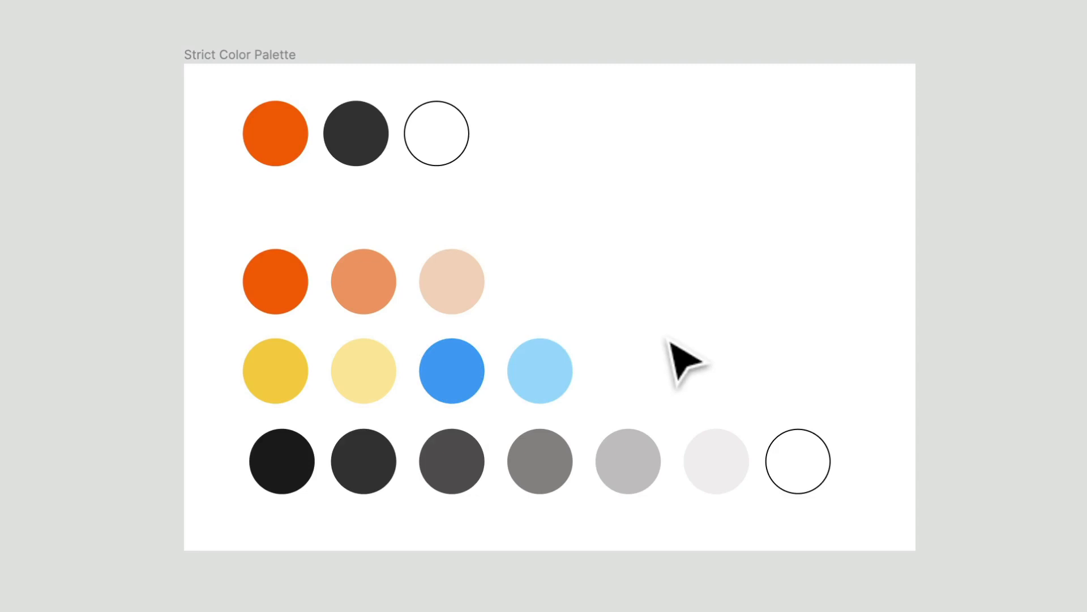
# Duplicate the blue circle to the end of the yellow-blue row and recolour the copy green 13C57A.
pyautogui.moveTo(461, 371); pyautogui.dragTo(640, 382)
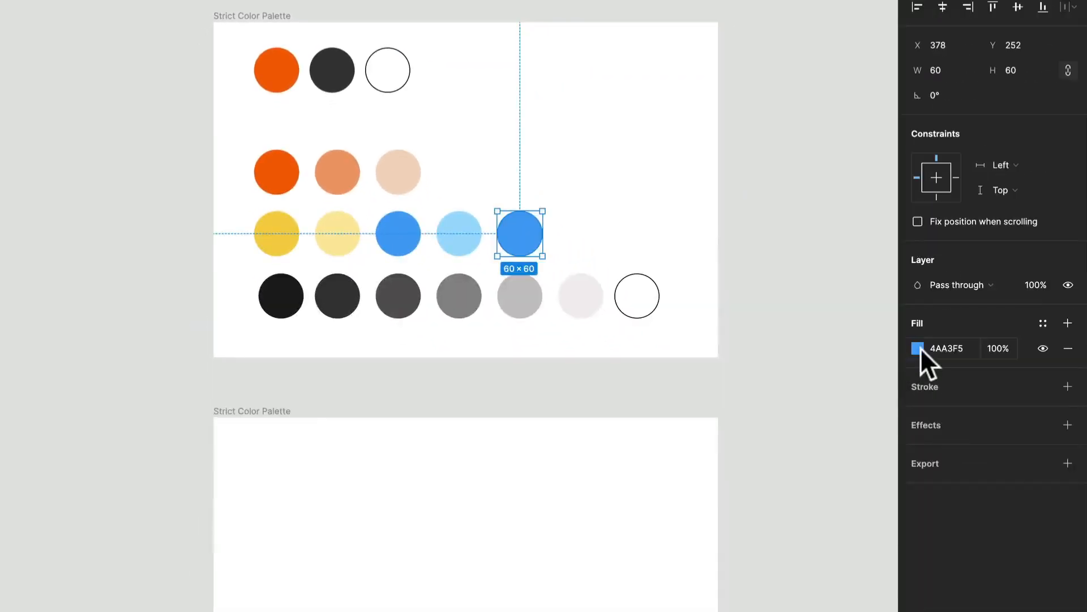
pyautogui.click(918, 348)
pyautogui.moveTo(829, 532); pyautogui.dragTo(811, 532)
pyautogui.moveTo(882, 375)
pyautogui.mouseDown()
pyautogui.moveTo(872, 373)
pyautogui.moveTo(881, 369)
pyautogui.mouseUp()
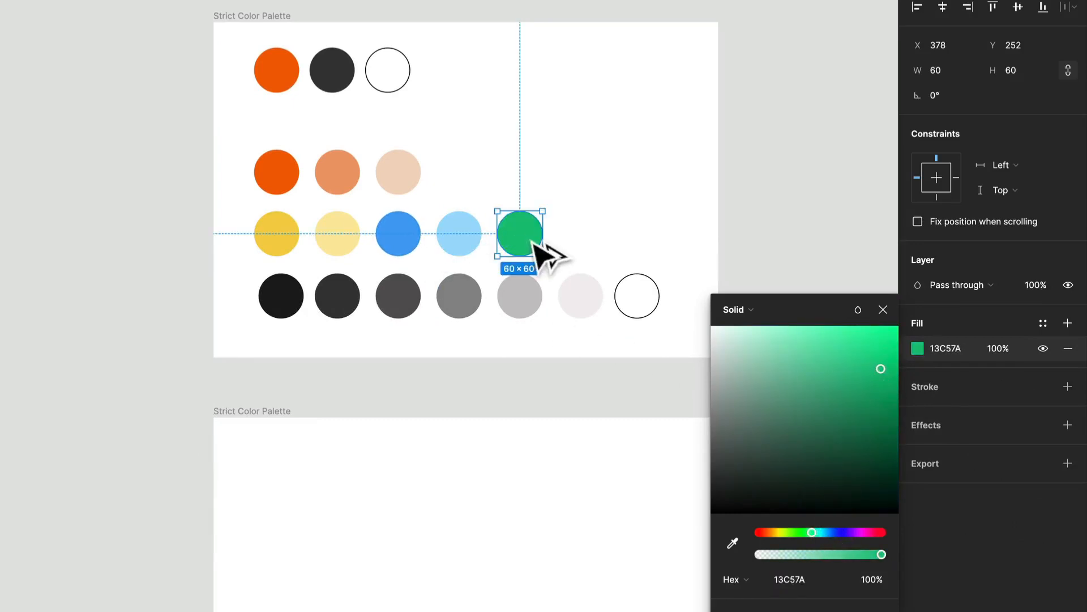
# Duplicate the green circle to its right and recolour the copy red D93D3D.
pyautogui.moveTo(541, 252); pyautogui.dragTo(601, 261)
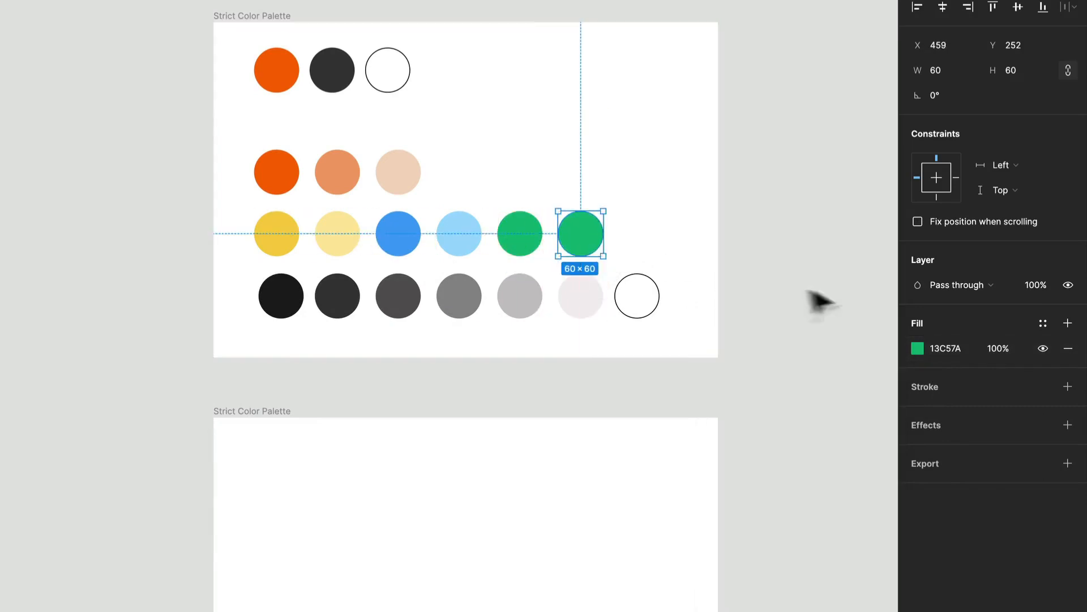
pyautogui.click(917, 348)
pyautogui.moveTo(781, 532); pyautogui.dragTo(763, 534)
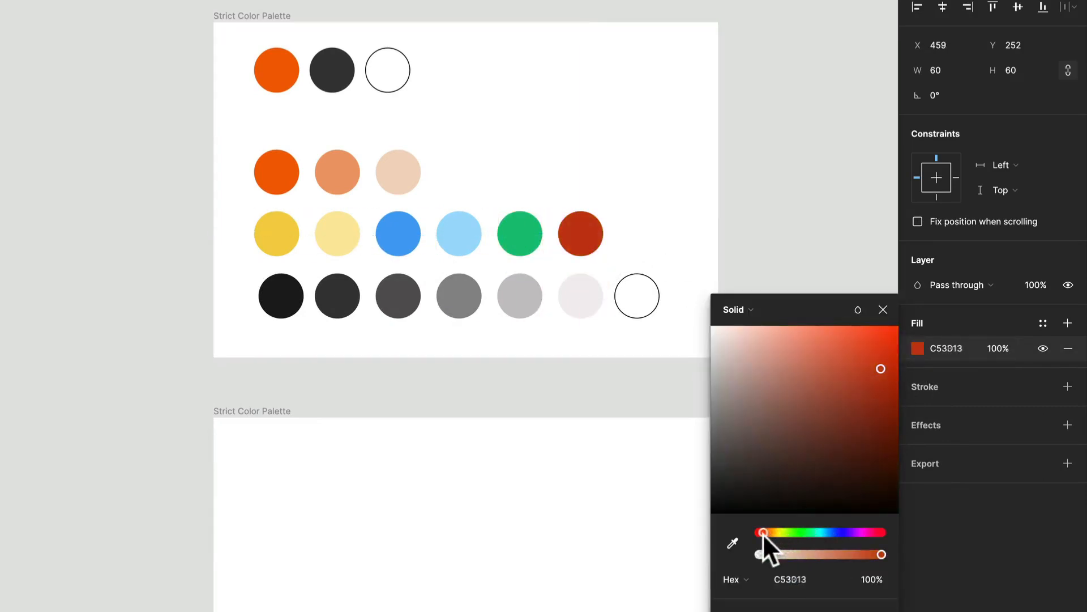
pyautogui.moveTo(874, 374); pyautogui.dragTo(888, 351)
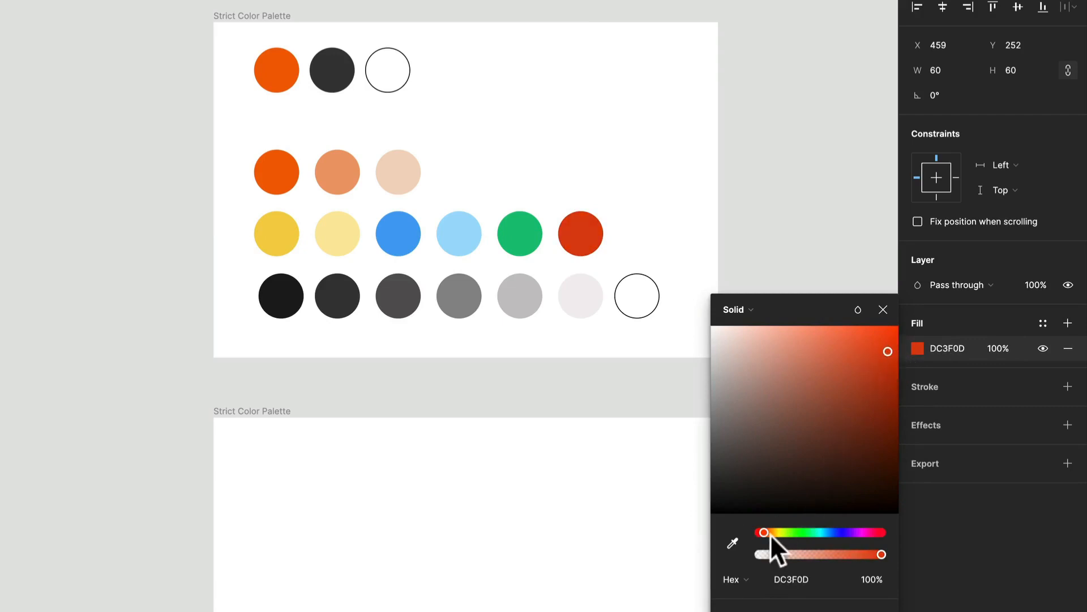
pyautogui.moveTo(770, 535); pyautogui.dragTo(756, 529)
pyautogui.click(882, 351)
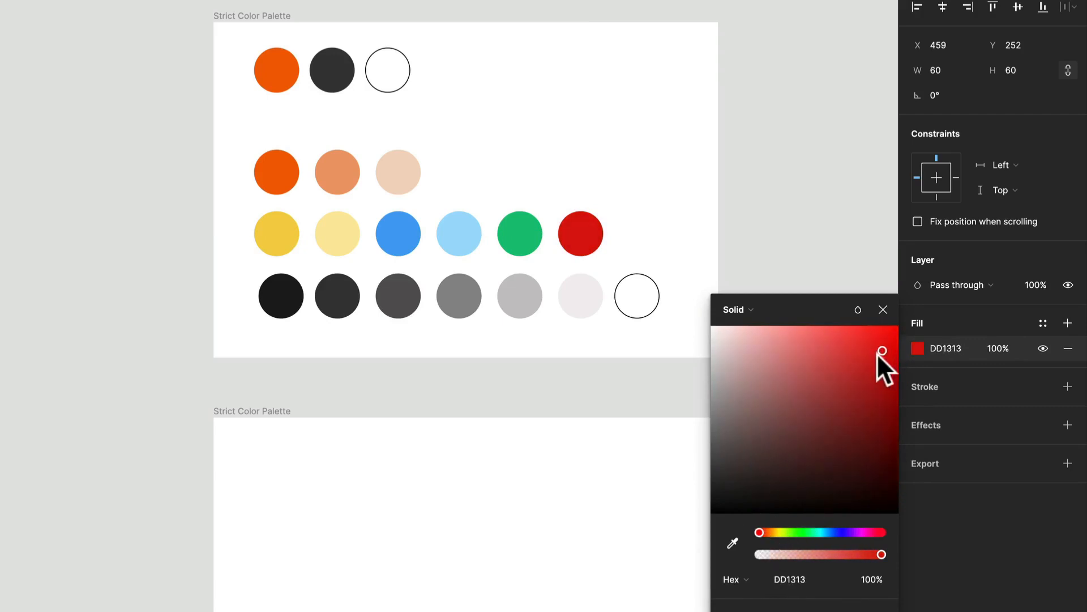
pyautogui.moveTo(878, 354); pyautogui.dragTo(844, 356)
# Move the green and red circles right together, leaving a gap after the light blue circle.
pyautogui.click(702, 245)
pyautogui.moveTo(670, 241); pyautogui.dragTo(600, 248)
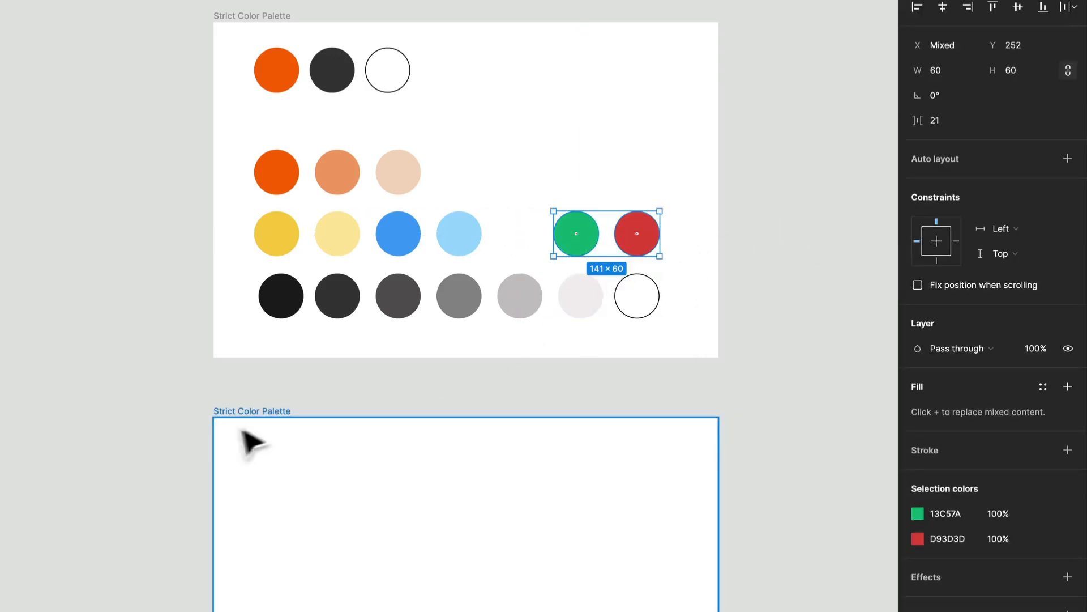
# Delete the empty copied Strict Color Palette frame.
pyautogui.click(219, 417)
pyautogui.press('Delete')
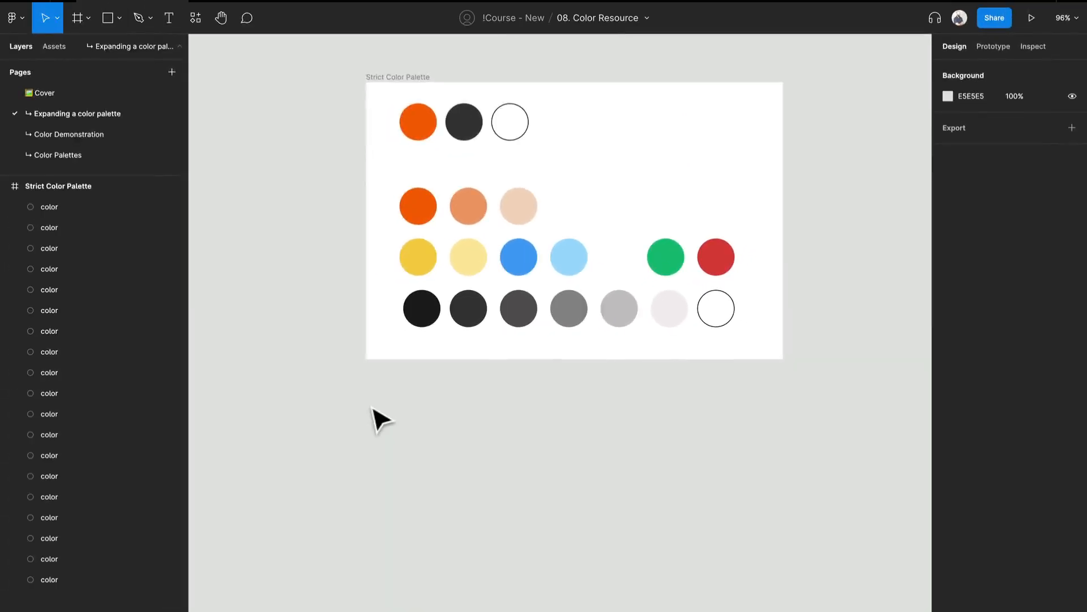